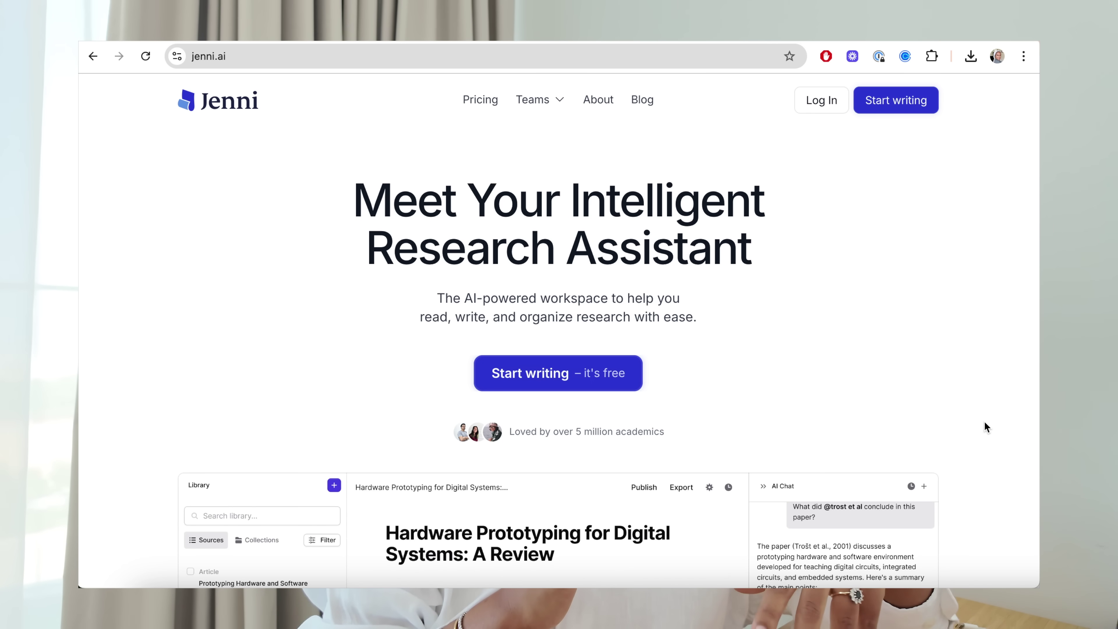
Step: Look over the Jenni home page, including the preview of its library, document and AI chat workspace
{"action": "scroll", "coordinate": [985, 422], "scroll_direction": "down", "scroll_amount": 3}
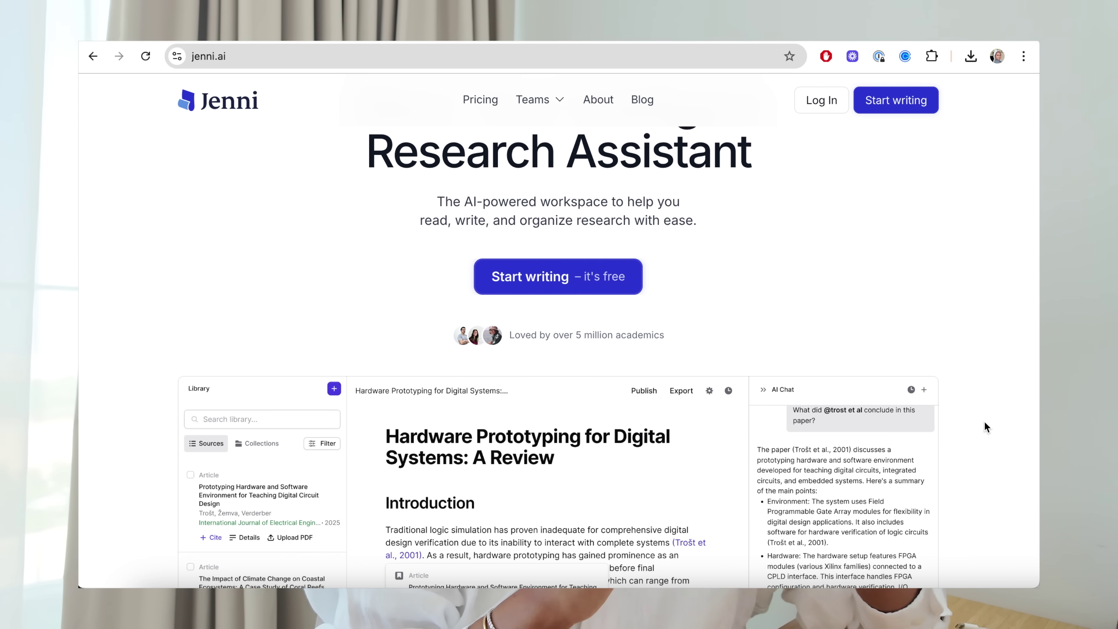
{"action": "scroll", "coordinate": [986, 426], "scroll_direction": "down", "scroll_amount": 2}
{"action": "scroll", "coordinate": [984, 423], "scroll_direction": "down", "scroll_amount": 3}
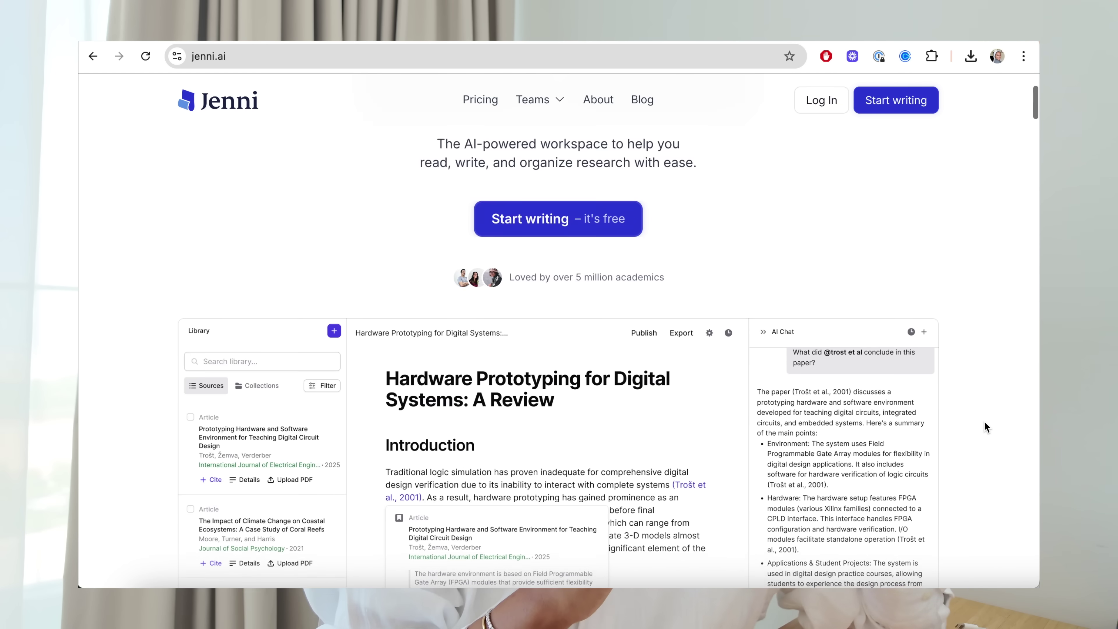
{"action": "scroll", "coordinate": [984, 425], "scroll_direction": "down", "scroll_amount": 3}
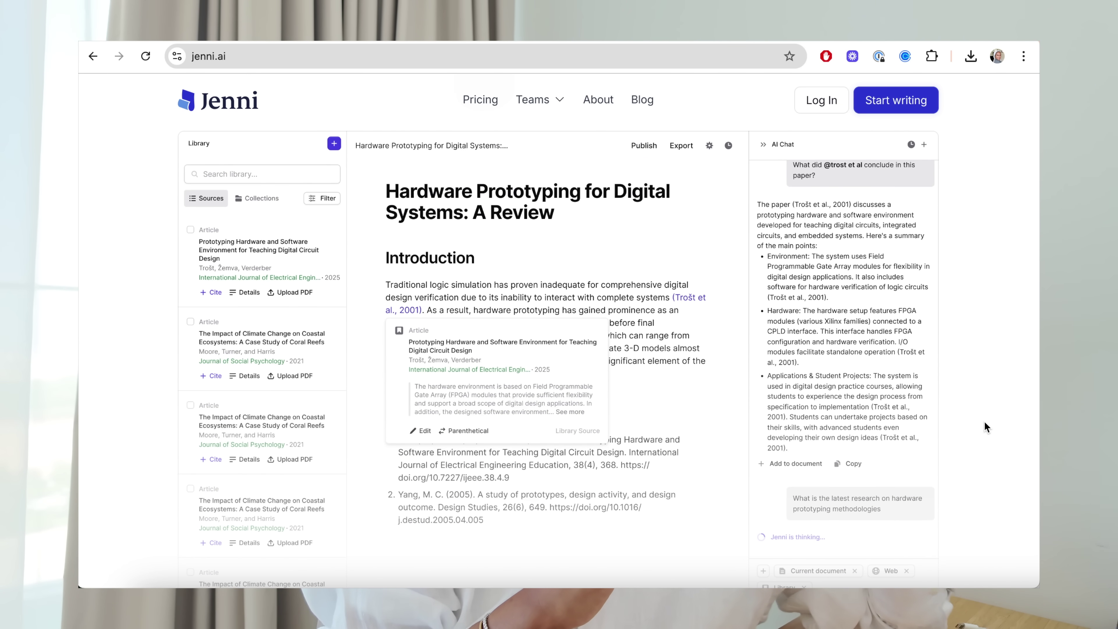
{"action": "scroll", "coordinate": [984, 421], "scroll_direction": "down", "scroll_amount": 3}
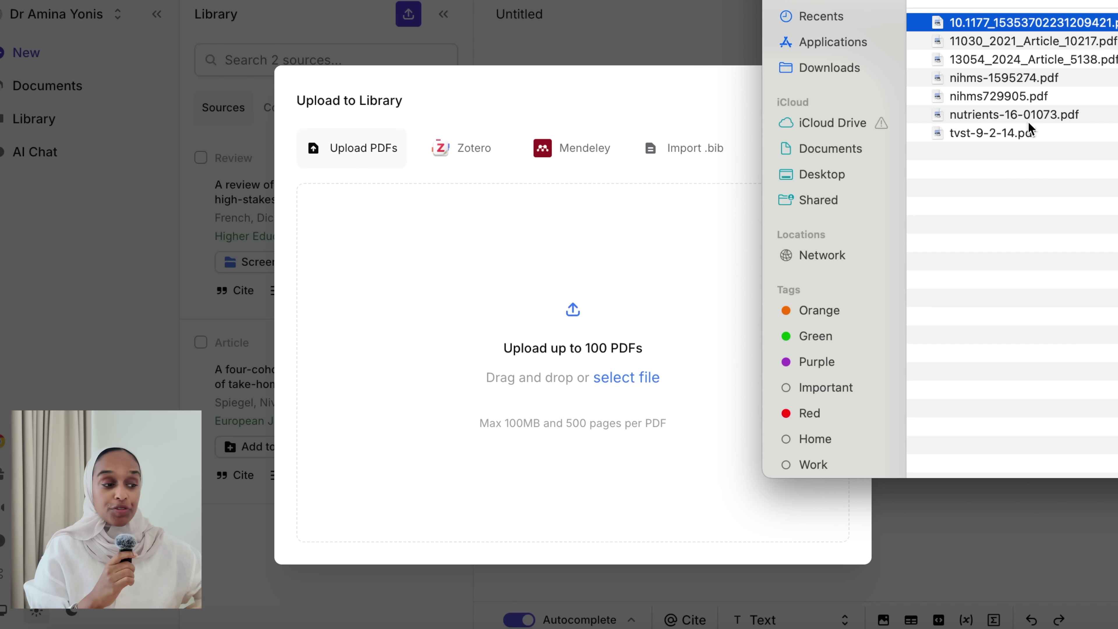
Step: Upload all the listed PDFs, from 10.1177_15353702231209421.pdf through tvst-9-2-14.pdf, to the library
{"action": "left_click", "coordinate": [1029, 123], "text": "shift"}
{"action": "left_click", "coordinate": [1029, 132], "text": "shift"}
{"action": "left_click_drag", "start_coordinate": [995, 62], "coordinate": [577, 327]}
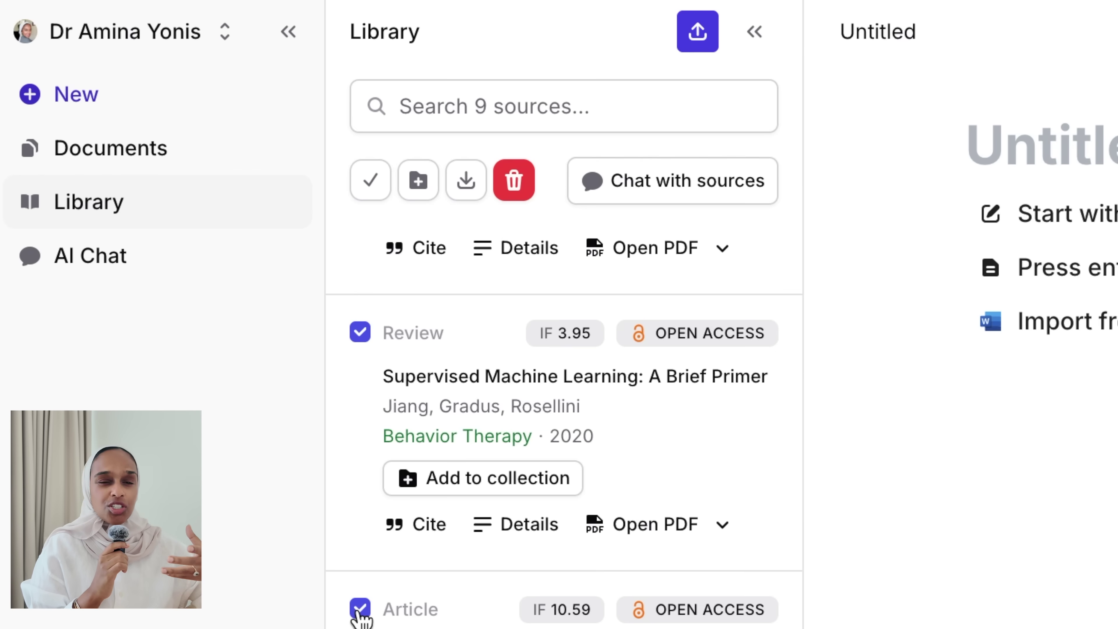
Step: Finish selecting the uploaded papers in the library and add them to a new collection named "Machine Learning Papers"
{"action": "scroll", "coordinate": [363, 599], "scroll_direction": "down", "scroll_amount": 5}
{"action": "left_click", "coordinate": [360, 430]}
{"action": "scroll", "coordinate": [563, 427], "scroll_direction": "down", "scroll_amount": 3}
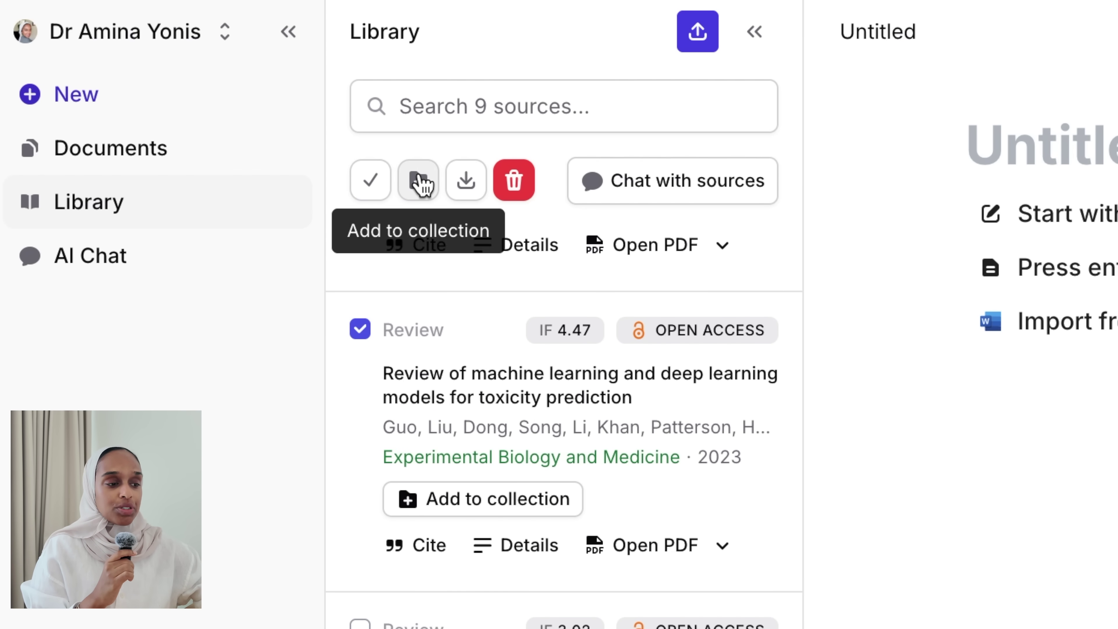
{"action": "left_click", "coordinate": [417, 181]}
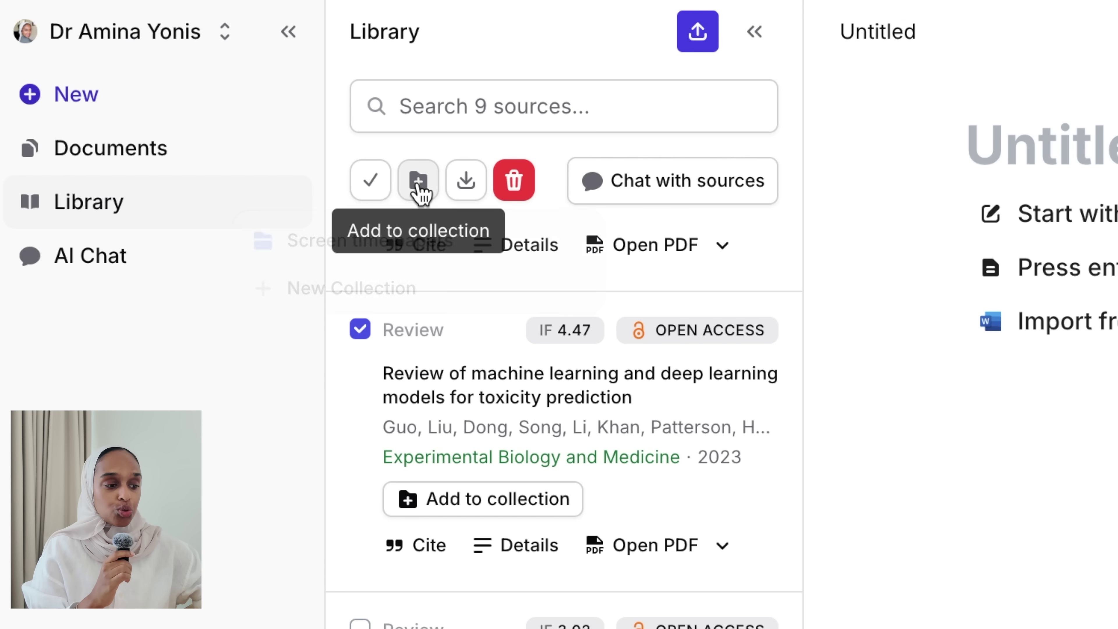
{"action": "left_click", "coordinate": [396, 287]}
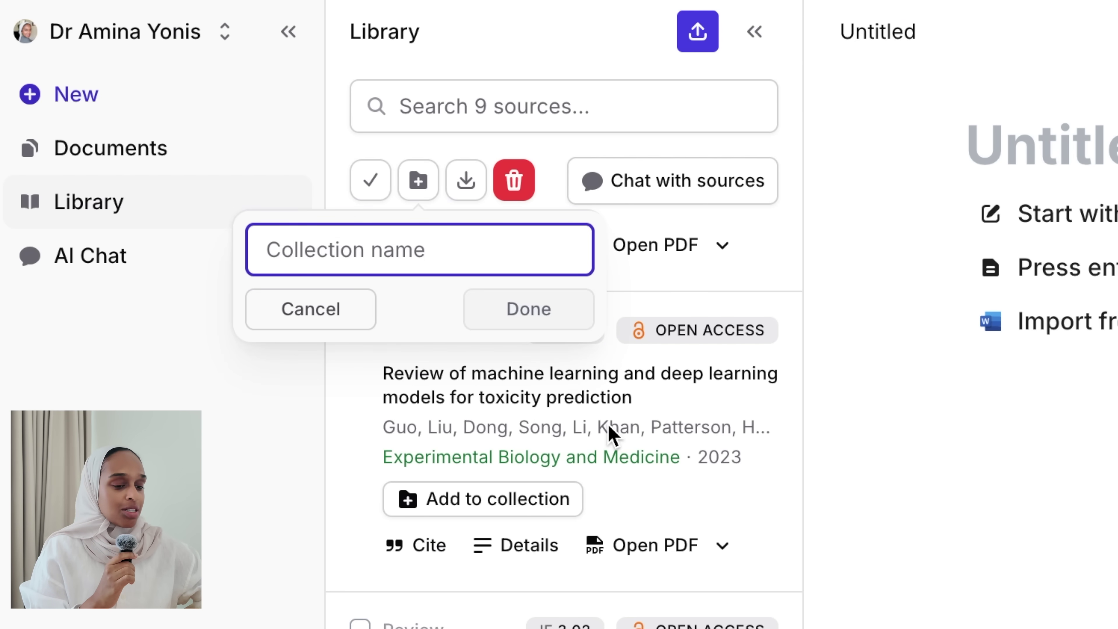
{"action": "type", "text": "Machine Learning Pap"}
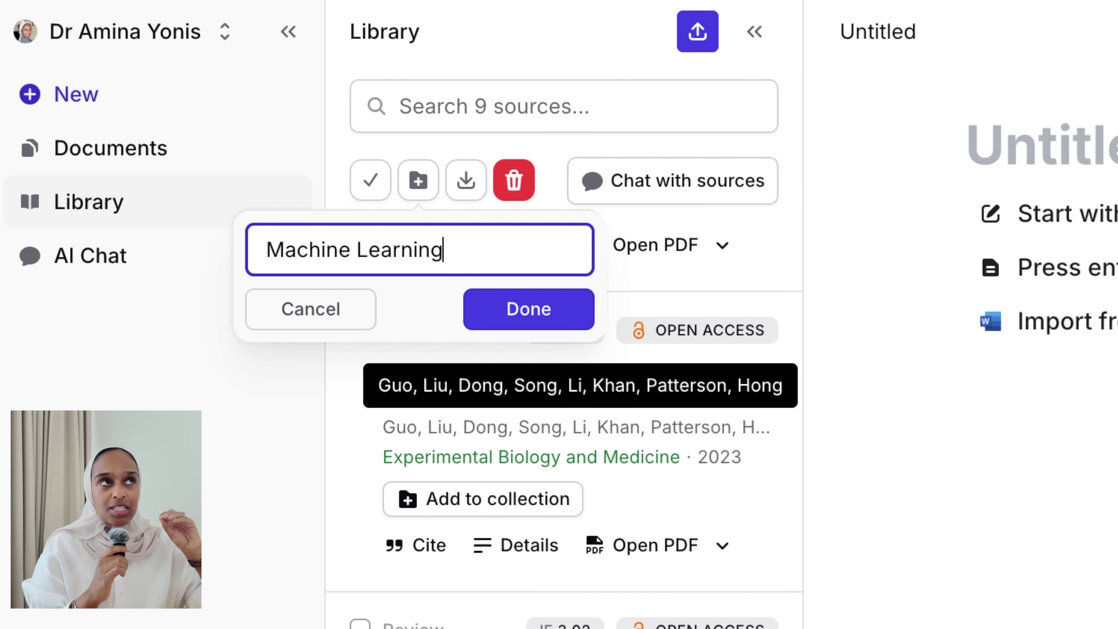
{"action": "type", "text": "ers"}
{"action": "left_click", "coordinate": [550, 310]}
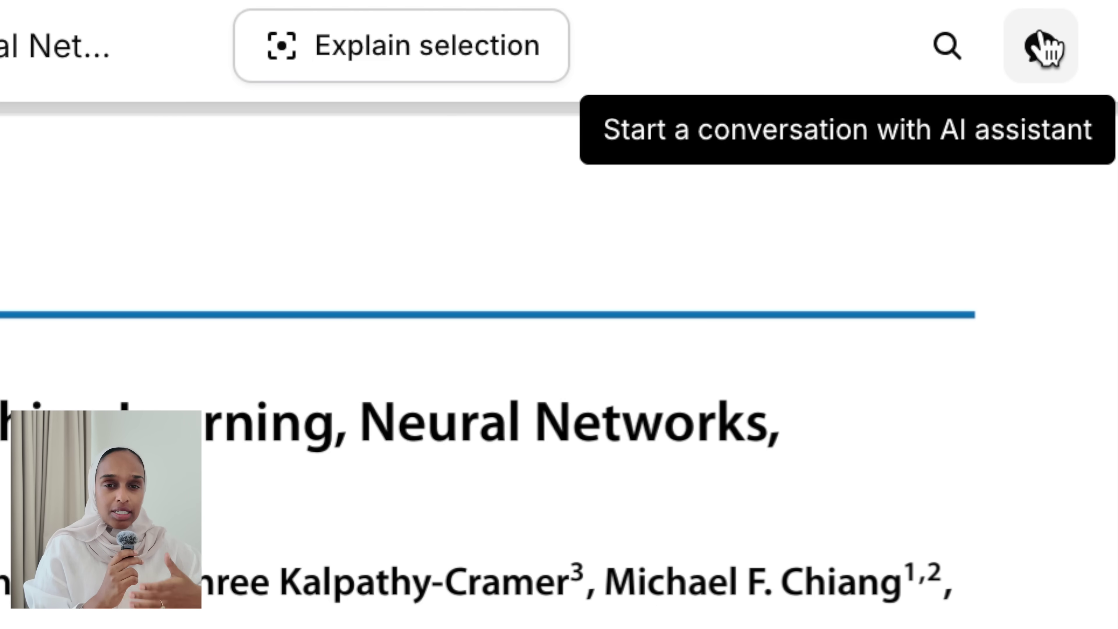
Step: Start a new AI chat about the open machine learning introduction paper and read the answer on its primary goal
{"action": "left_click", "coordinate": [1043, 46]}
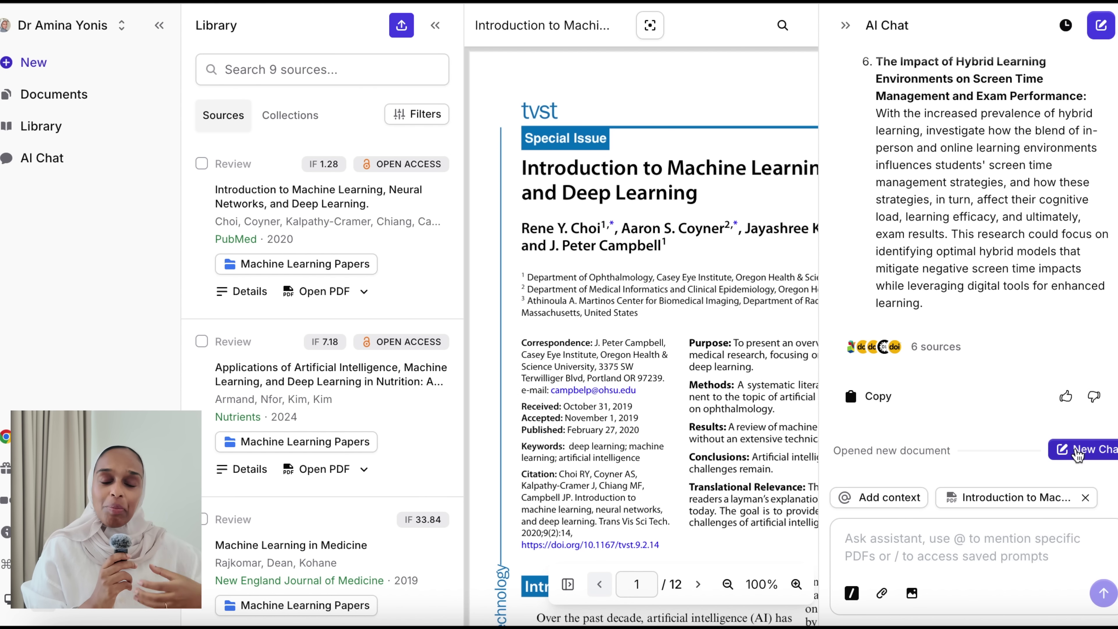
{"action": "left_click", "coordinate": [1079, 451]}
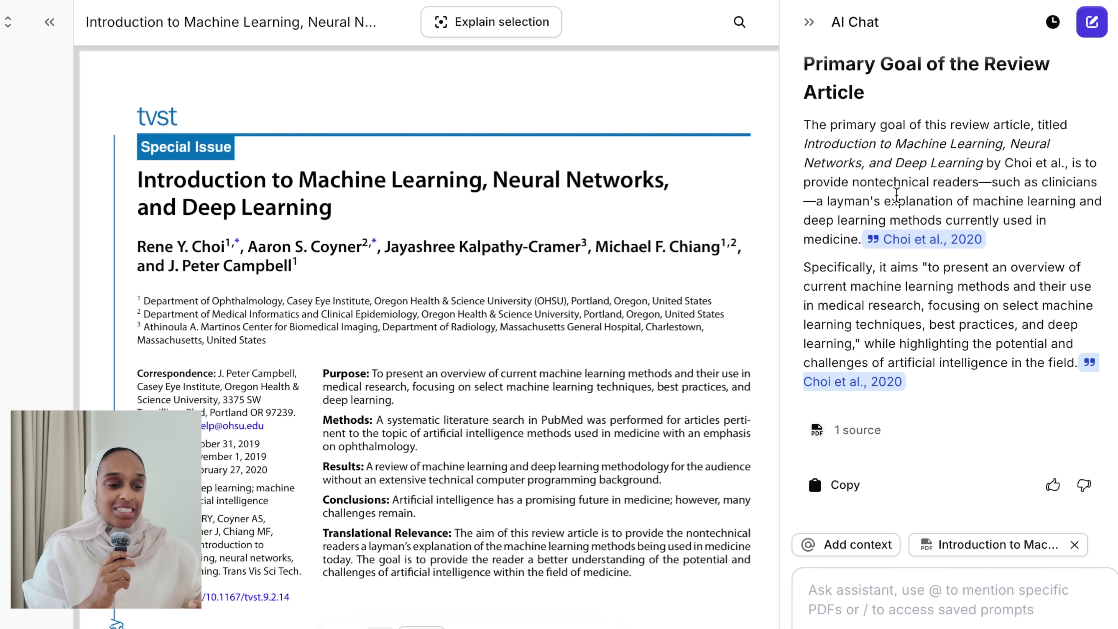
{"action": "left_click_drag", "start_coordinate": [897, 194], "coordinate": [1020, 223]}
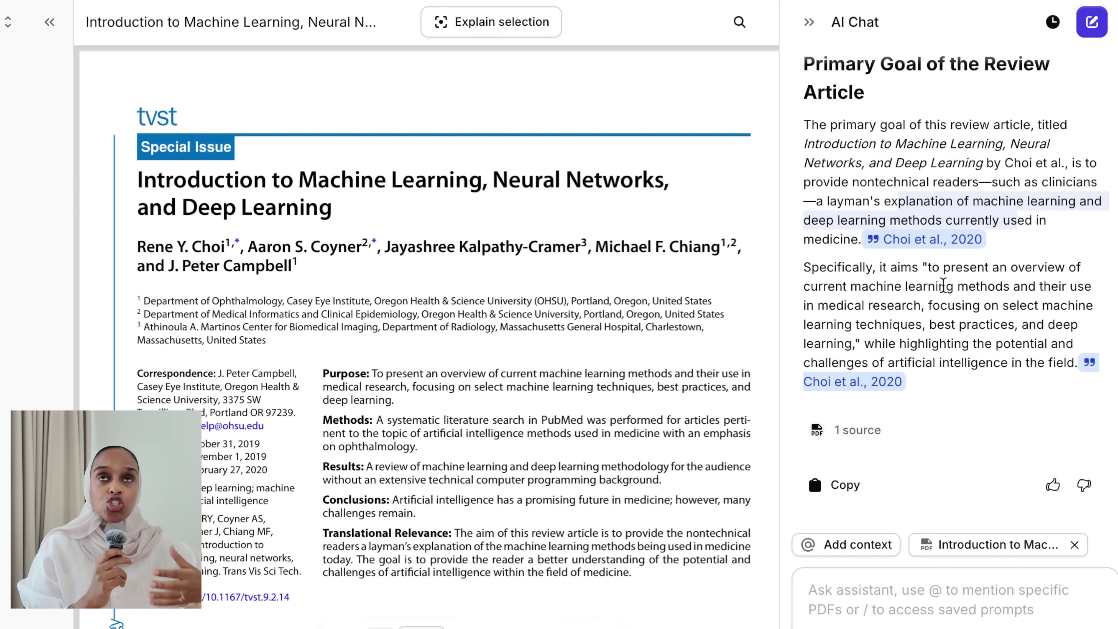
{"action": "left_click_drag", "start_coordinate": [925, 270], "coordinate": [925, 270]}
{"action": "left_click_drag", "start_coordinate": [925, 271], "coordinate": [902, 287]}
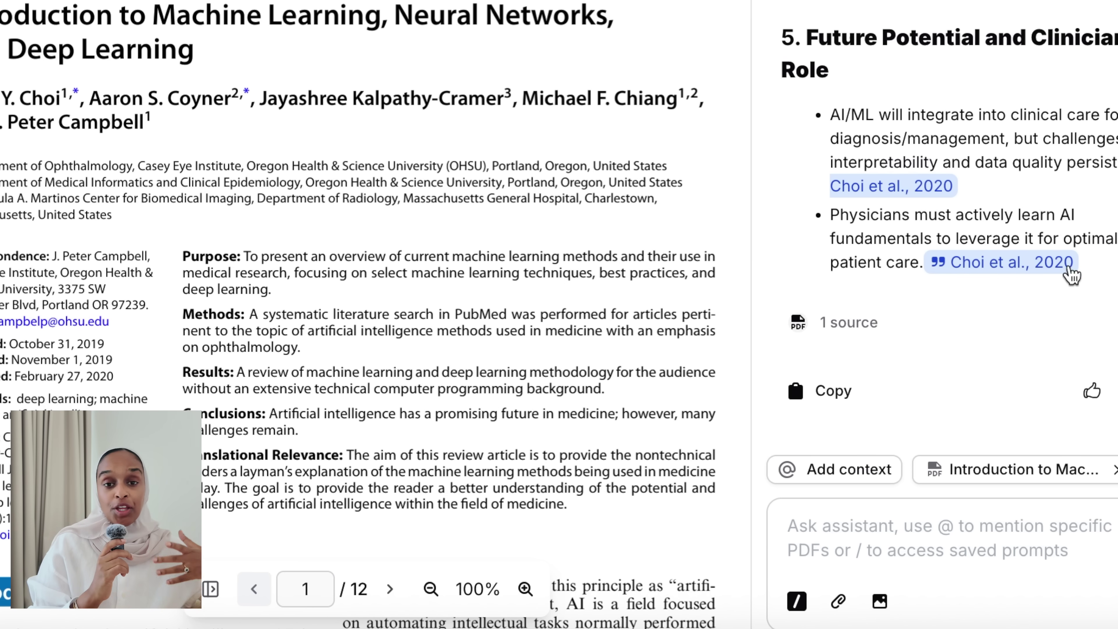
Step: Go to the PDF passage quoted by the citation on physicians learning AI fundamentals and read through to the Conclusion
{"action": "mouse_move", "coordinate": [1054, 270]}
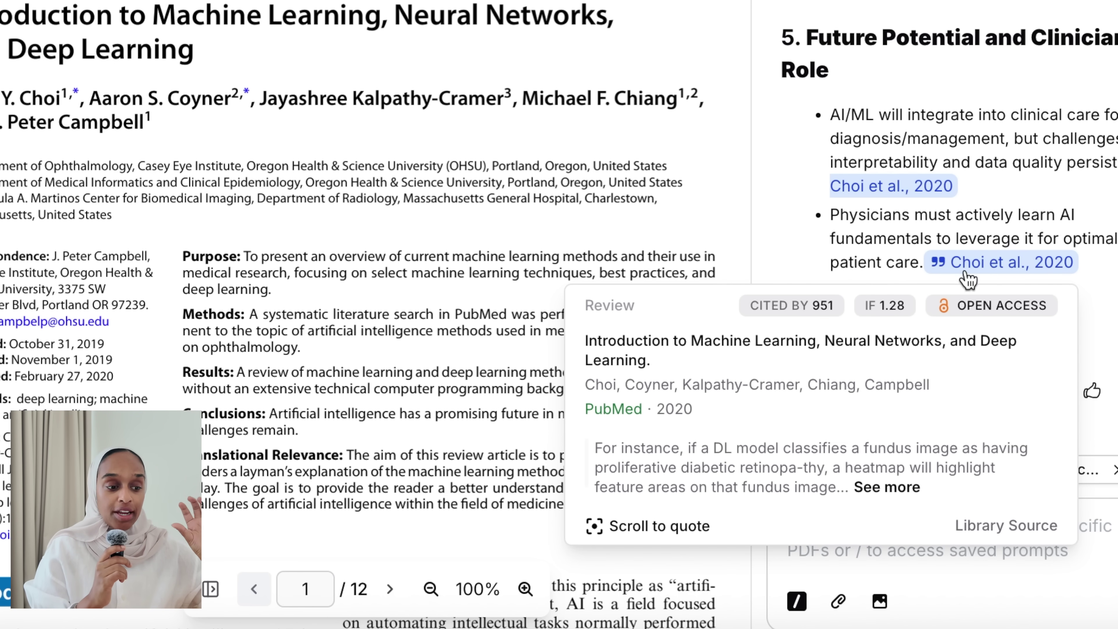
{"action": "left_click", "coordinate": [694, 525]}
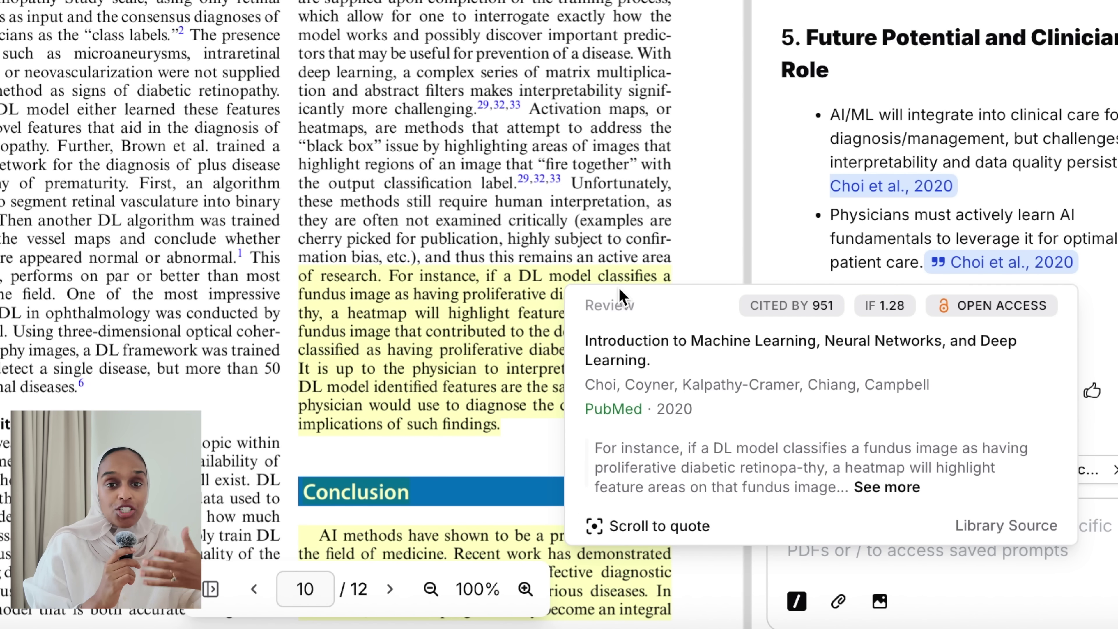
{"action": "scroll", "coordinate": [619, 220], "scroll_direction": "down", "scroll_amount": 6}
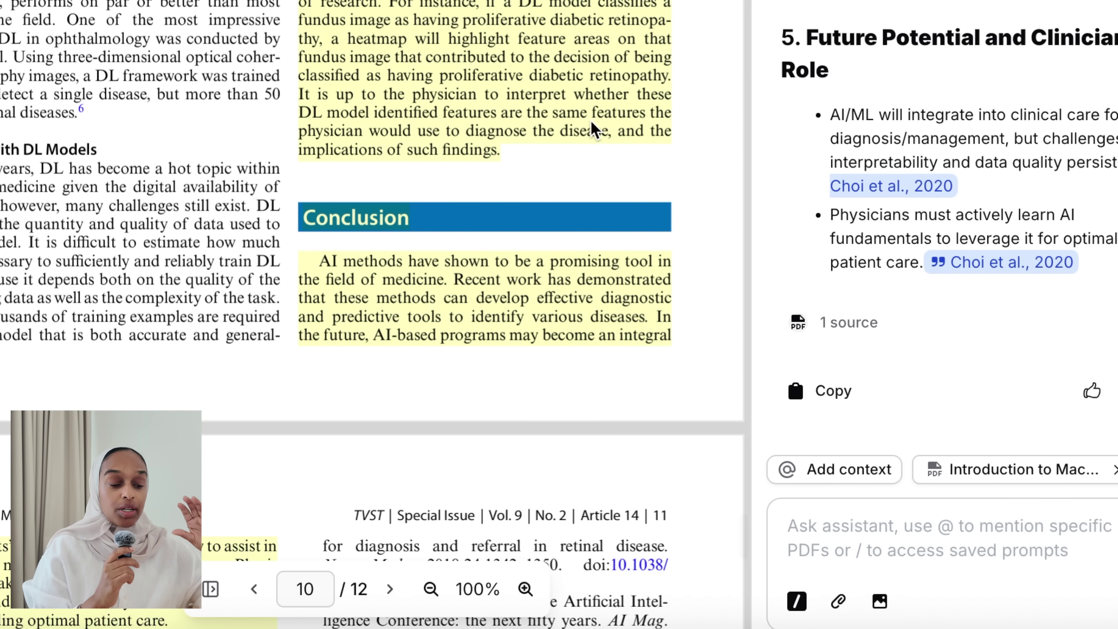
Step: Go to the first PDF passage quoted by the AUROC/AUPR citation, bring up its second quote, and examine the highlighted text
{"action": "scroll", "coordinate": [882, 79], "scroll_direction": "up", "scroll_amount": 5}
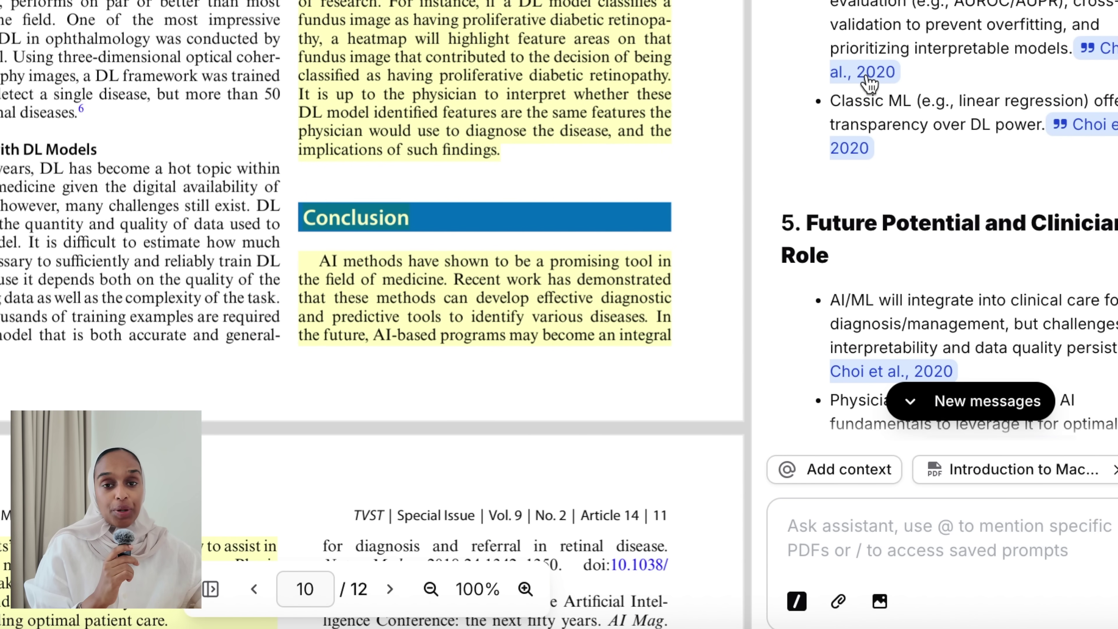
{"action": "mouse_move", "coordinate": [869, 83]}
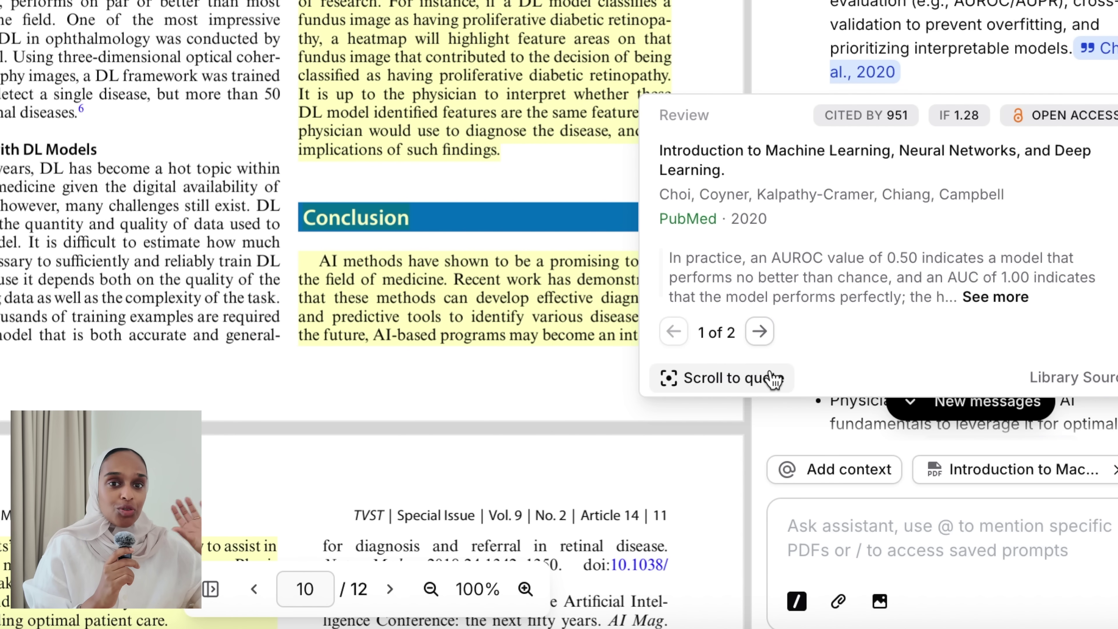
{"action": "left_click", "coordinate": [773, 379]}
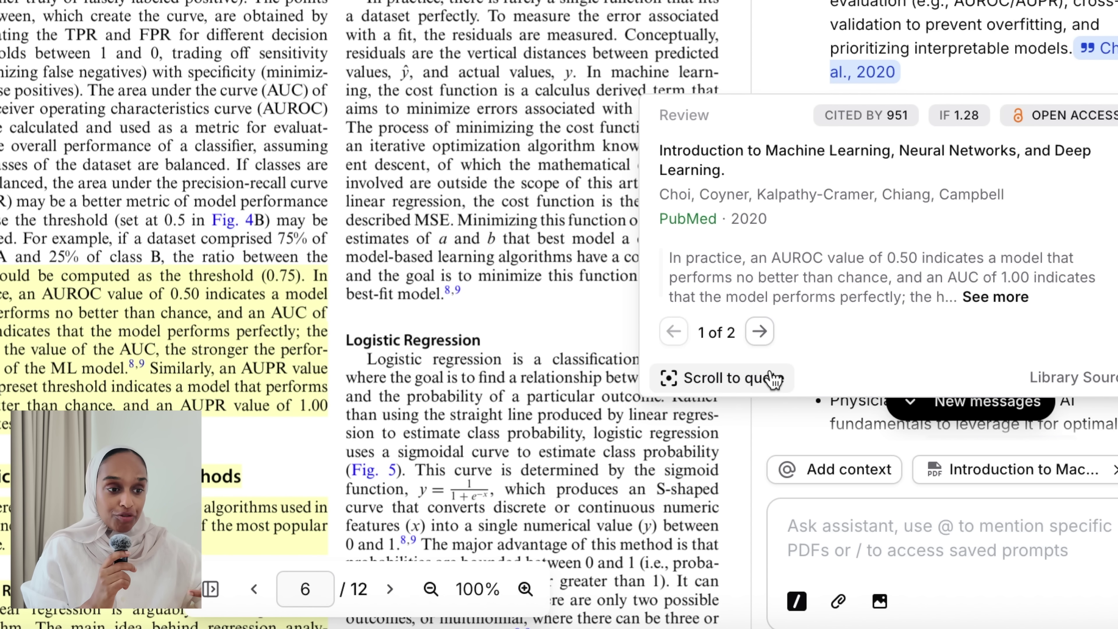
{"action": "left_click", "coordinate": [760, 331]}
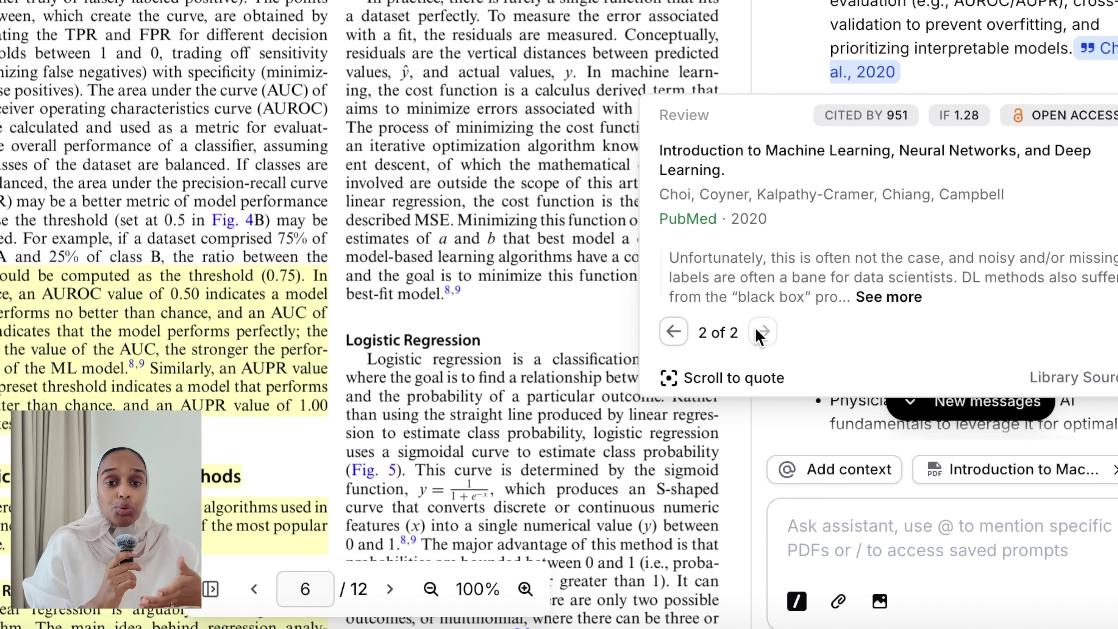
{"action": "scroll", "coordinate": [524, 348], "scroll_direction": "down", "scroll_amount": 8}
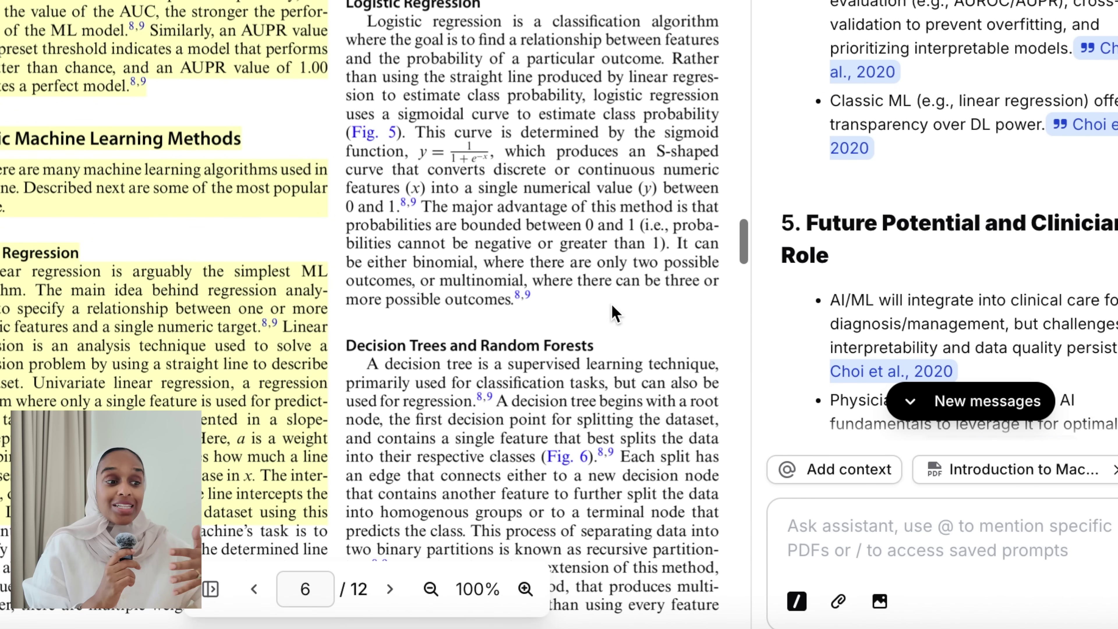
{"action": "scroll", "coordinate": [672, 92], "scroll_direction": "up", "scroll_amount": 1}
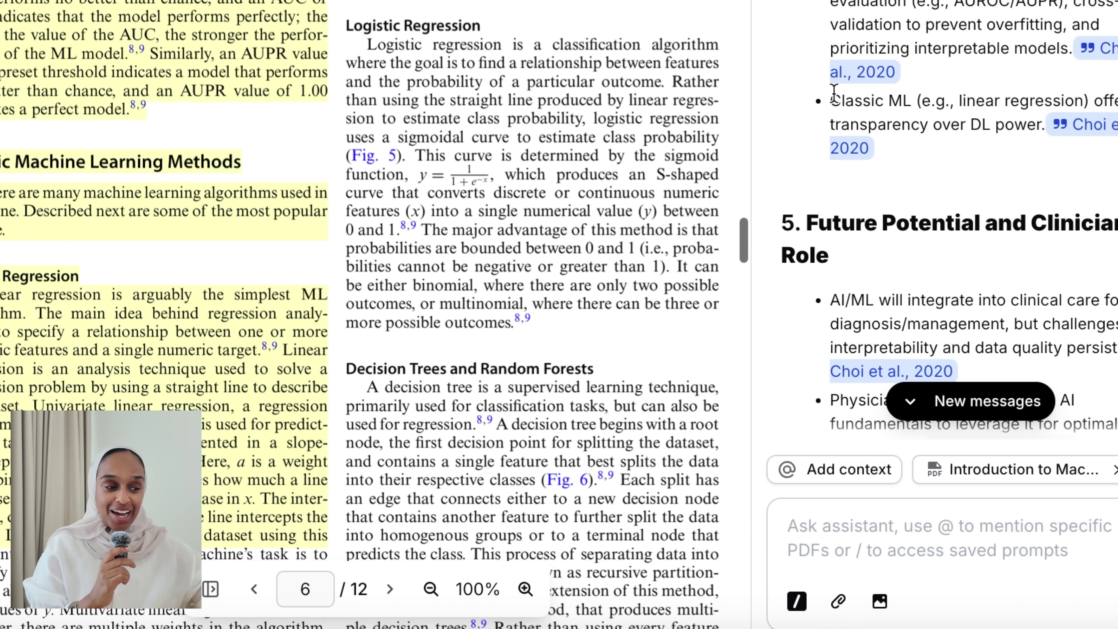
Step: Ask the AI assistant "What methodology did the authors use in terms of the algorithms discussed?"
{"action": "scroll", "coordinate": [833, 92], "scroll_direction": "up", "scroll_amount": 8}
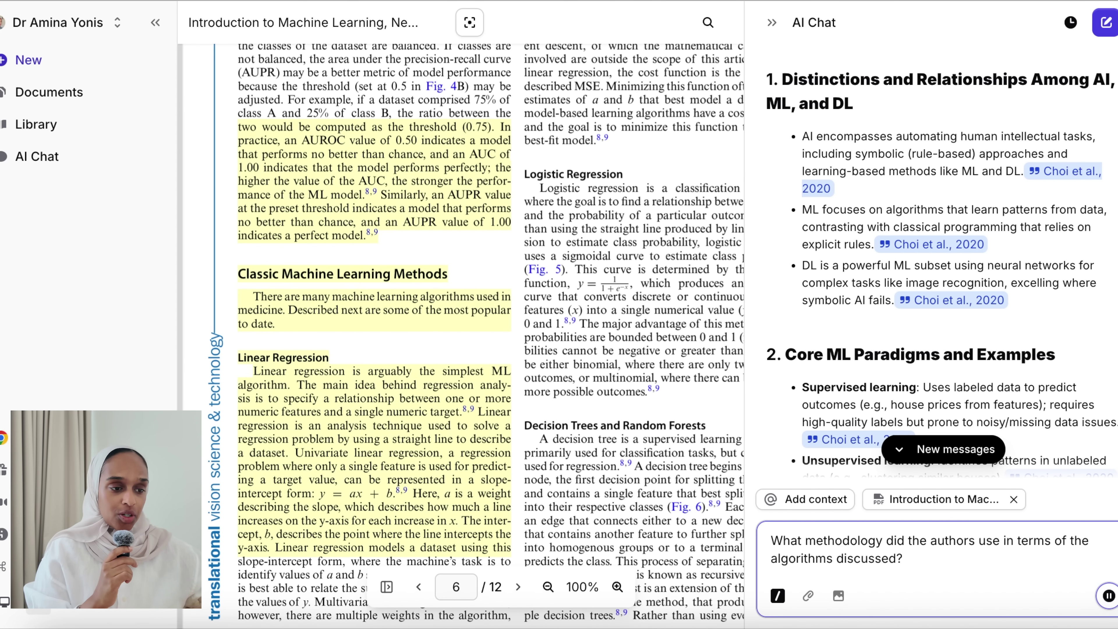
{"action": "left_click", "coordinate": [1107, 596]}
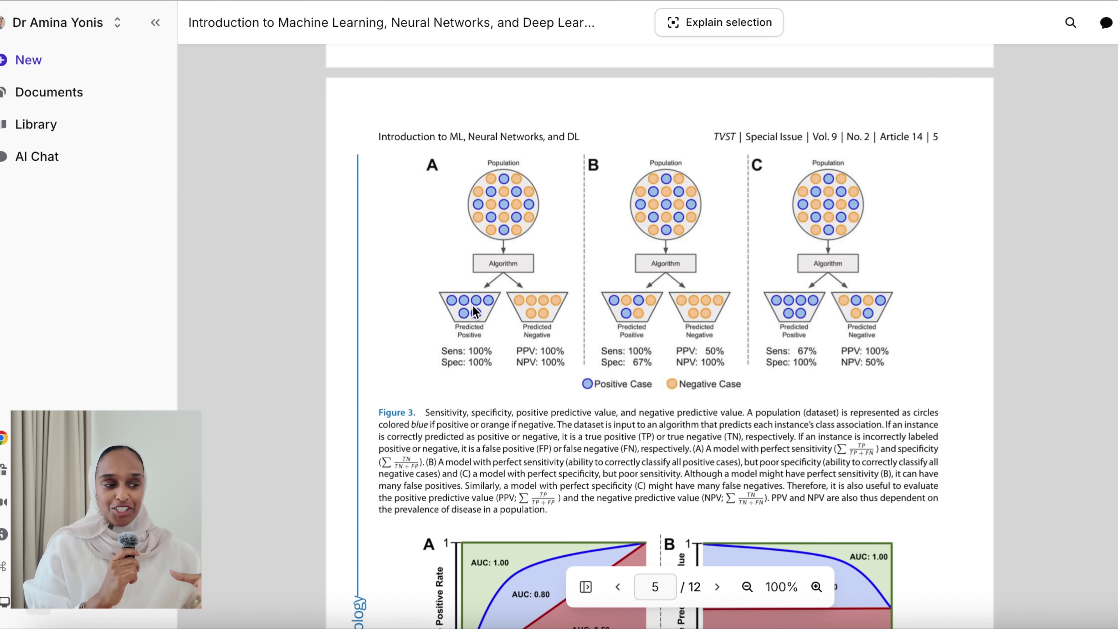
Step: Capture Figure 4 with Explain selection and ask "can you explain what this diagram shows - what's the difference between false positive and true positive?"
{"action": "scroll", "coordinate": [460, 203], "scroll_direction": "down", "scroll_amount": 7}
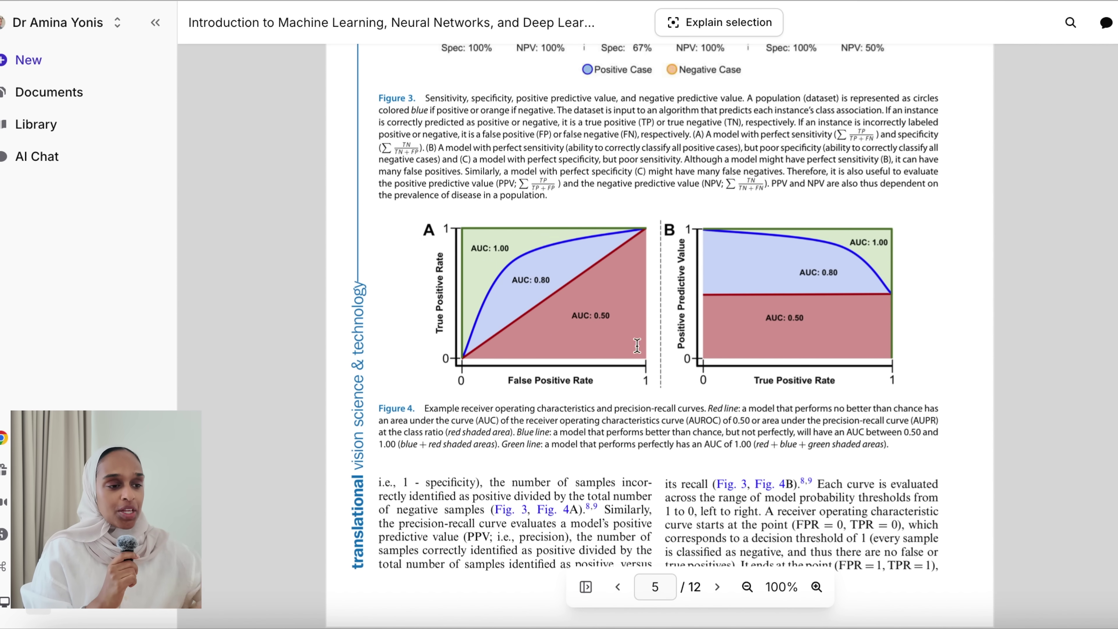
{"action": "left_click", "coordinate": [722, 24]}
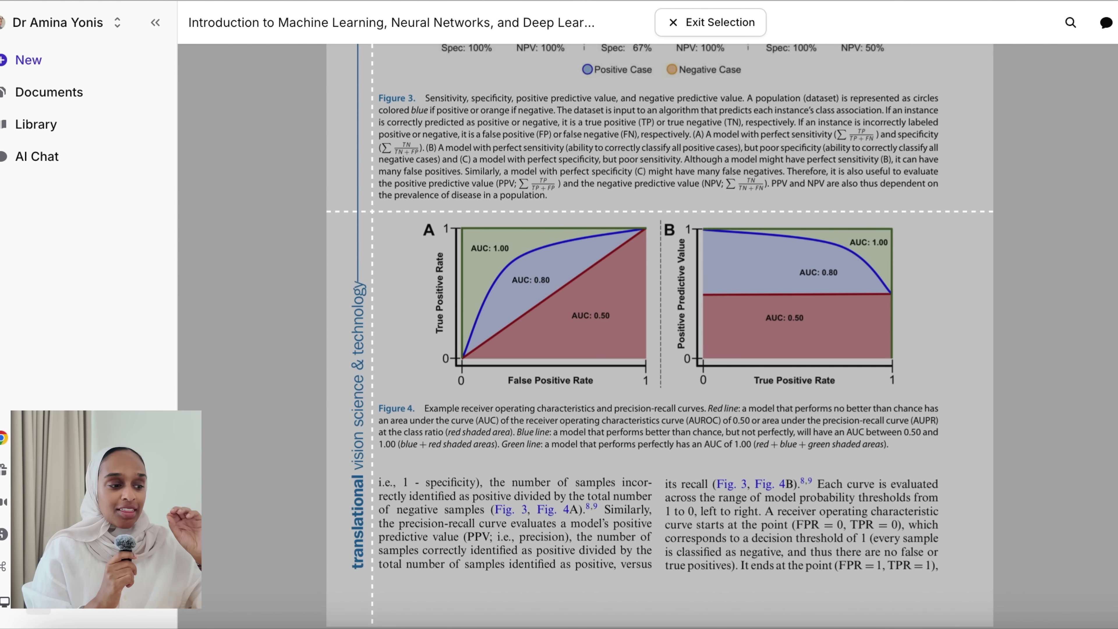
{"action": "left_click_drag", "start_coordinate": [390, 217], "coordinate": [947, 462]}
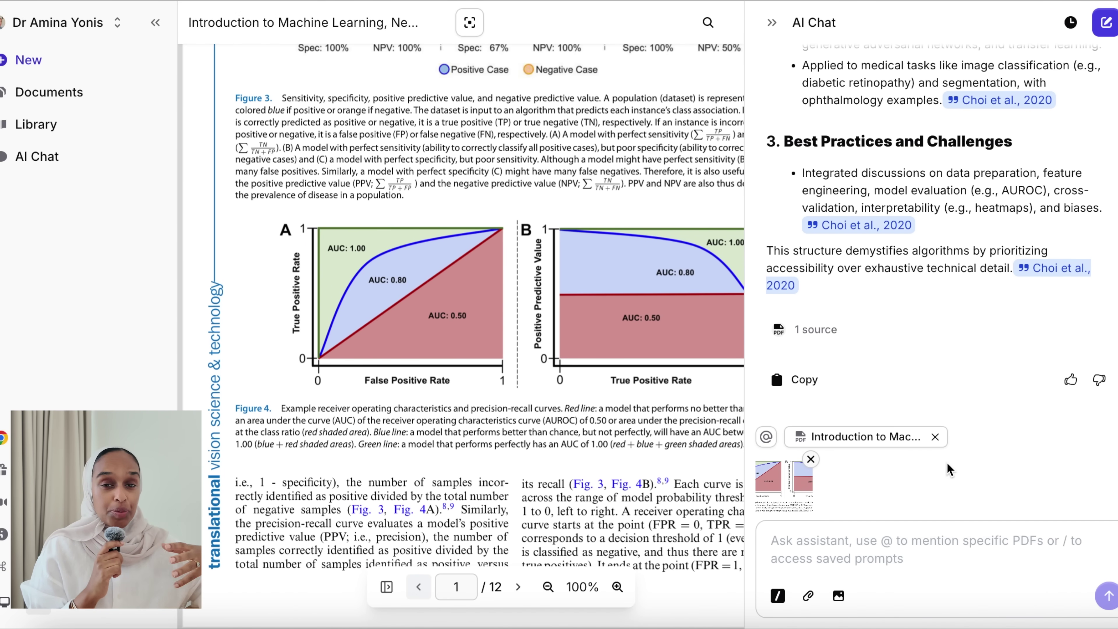
{"action": "type", "text": "can you explain what this diagram shows - what's the difference between false positive and true positive?"}
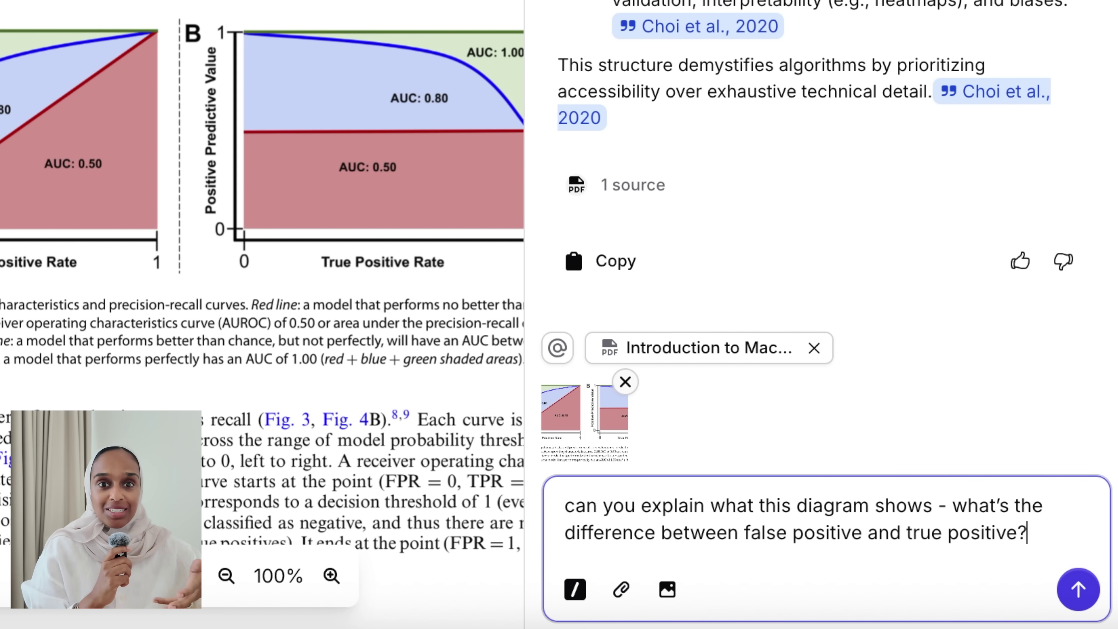
{"action": "key", "text": "Return"}
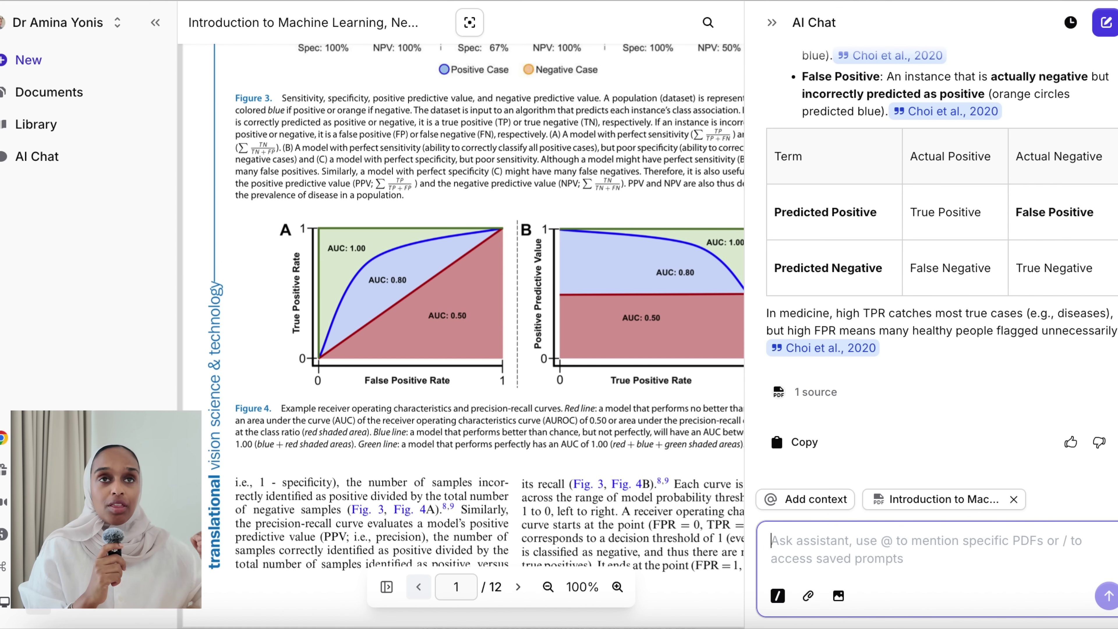
Step: Capture the page 6 paragraph starting "In practice" and ask whether anywhere else in the paper agrees that real life has no perfect dataset
{"action": "left_click", "coordinate": [469, 22]}
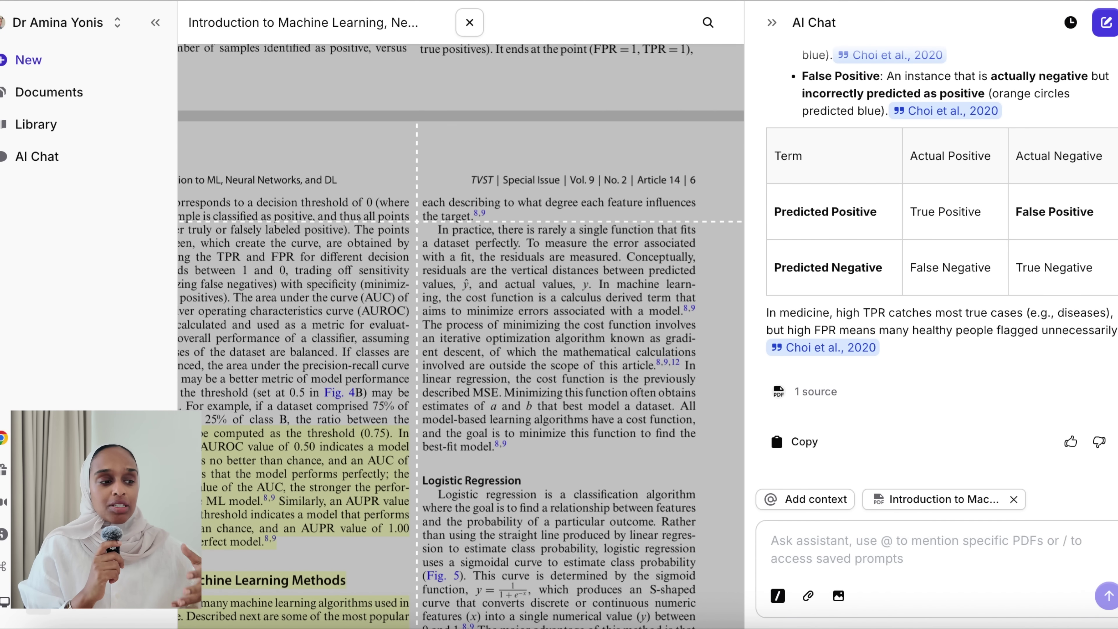
{"action": "left_click_drag", "start_coordinate": [416, 221], "coordinate": [703, 457]}
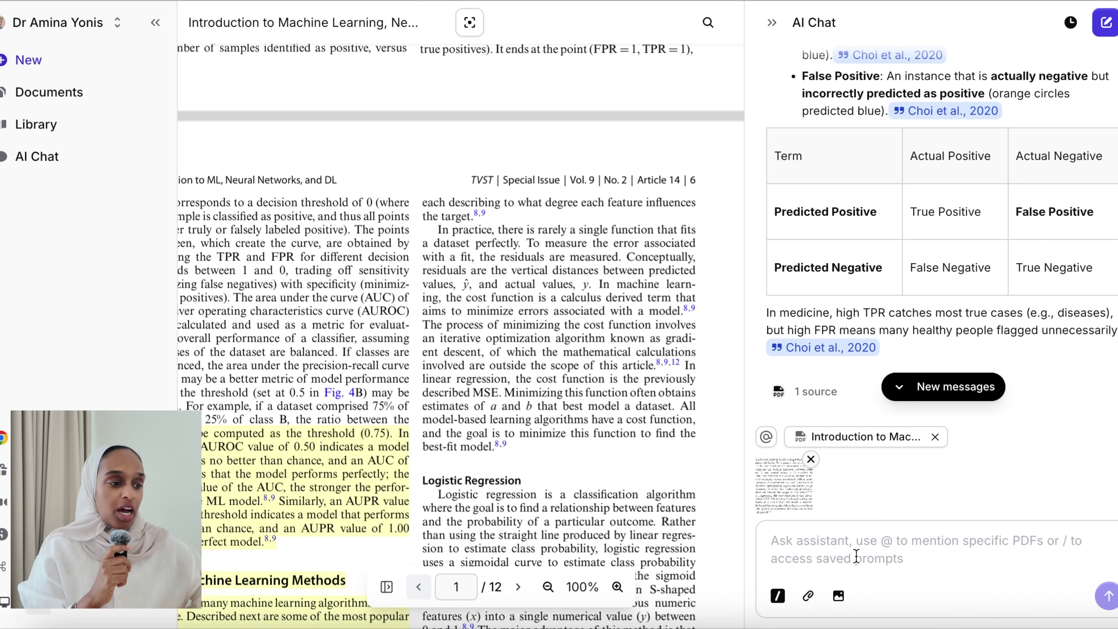
{"action": "left_click", "coordinate": [856, 556]}
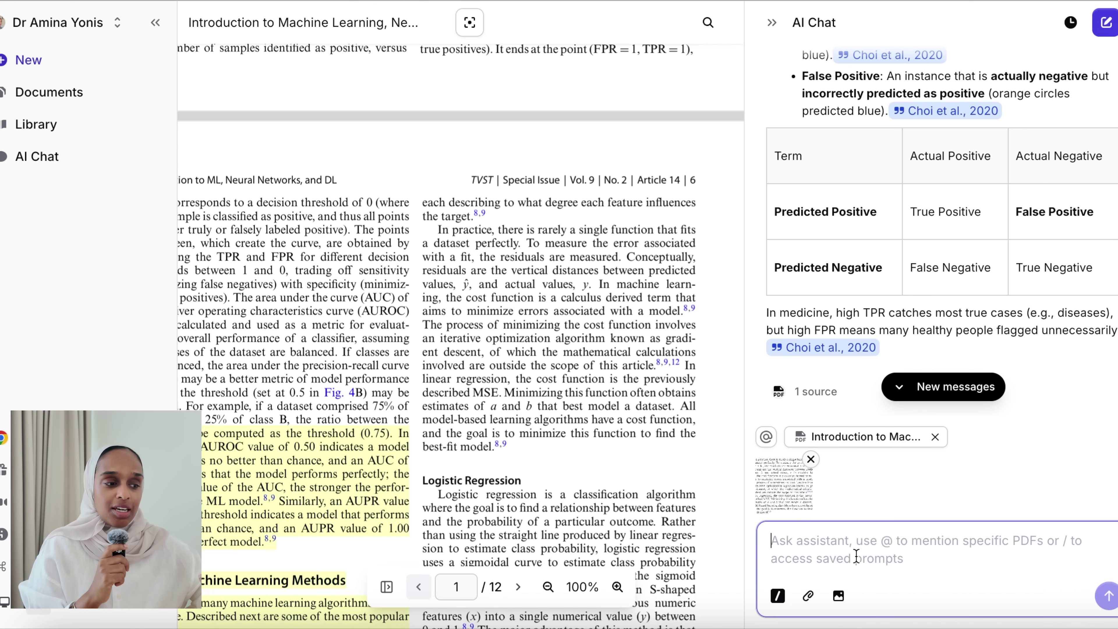
{"action": "type", "text": "this mentions that in real life there isn't a perfect dataset, is there anywhere else in the paper that agrees with this?"}
{"action": "key", "text": "Return"}
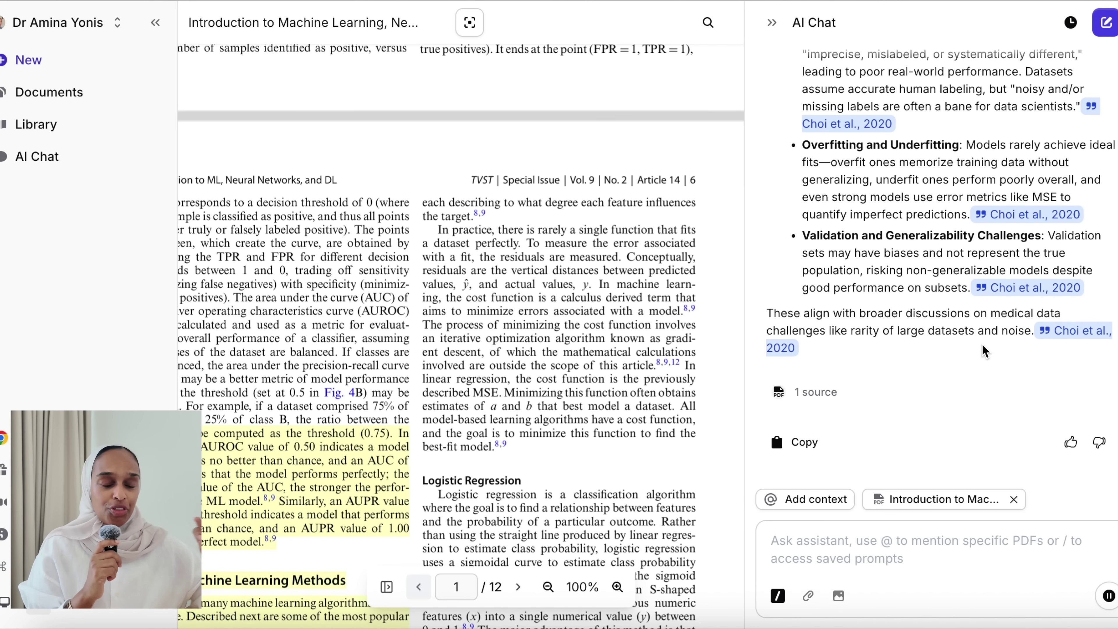
{"action": "scroll", "coordinate": [985, 351], "scroll_direction": "up", "scroll_amount": 10}
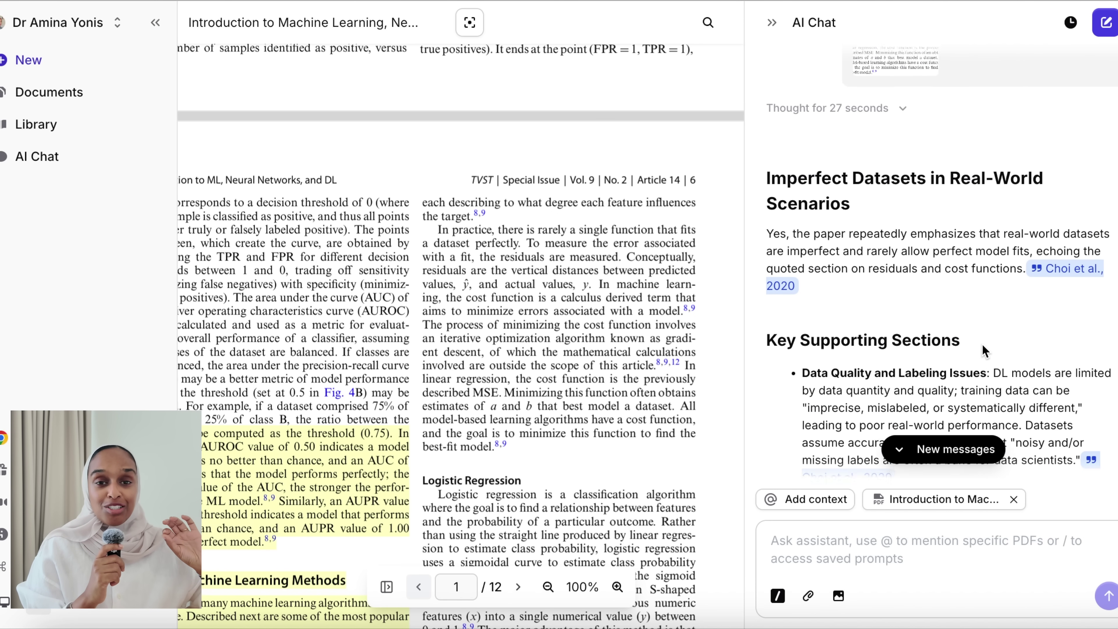
Step: Add the Machine Learning Papers collection as the AI chat's context
{"action": "scroll", "coordinate": [984, 351], "scroll_direction": "down", "scroll_amount": 3}
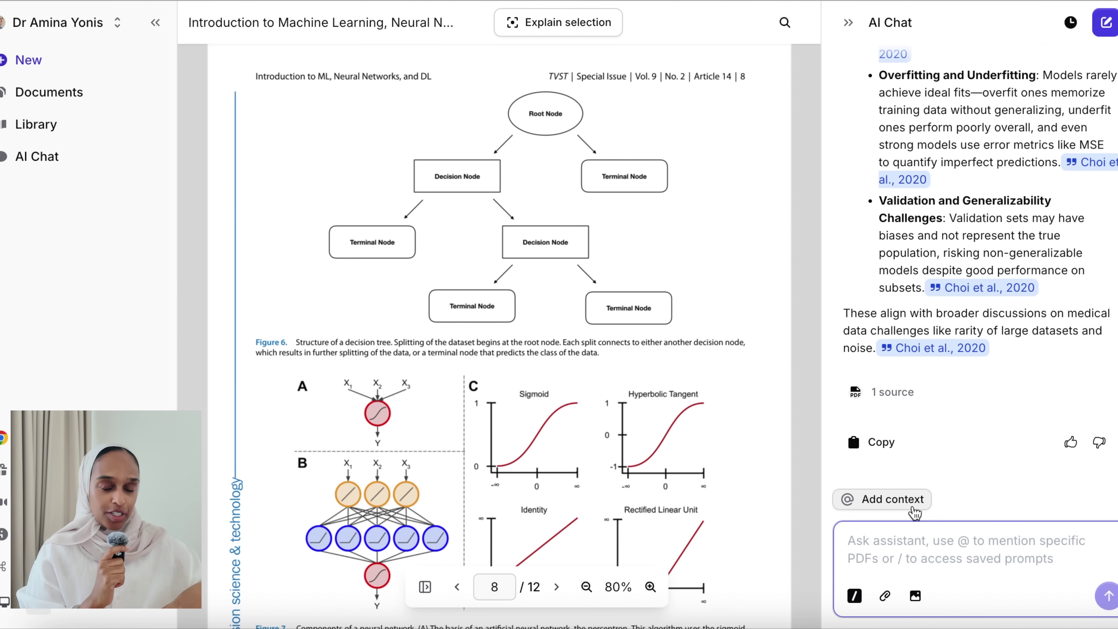
{"action": "left_click", "coordinate": [913, 500]}
{"action": "left_click", "coordinate": [917, 467]}
{"action": "left_click", "coordinate": [976, 194]}
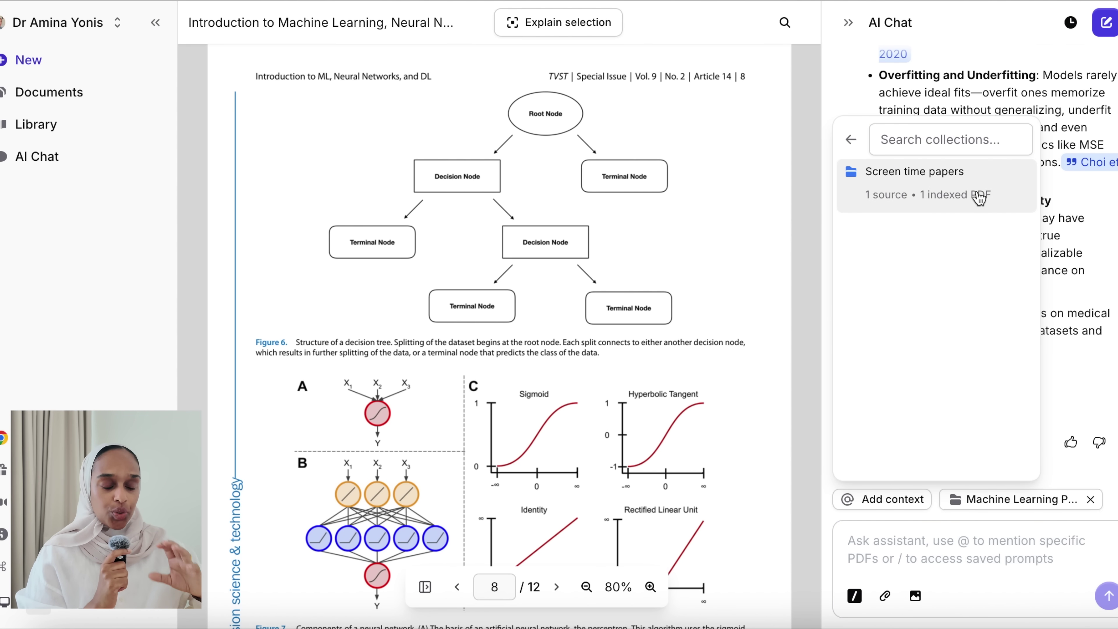
Step: Ask the AI assistant "are there any papers from the collection that support the arguments made in this paper?"
{"action": "left_click", "coordinate": [966, 541]}
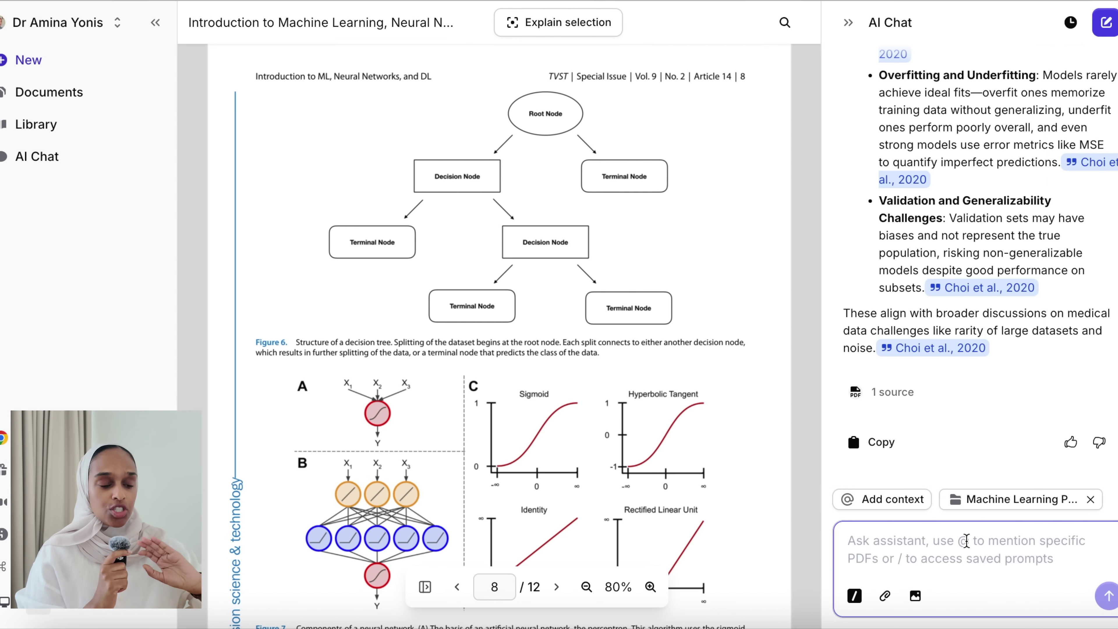
{"action": "type", "text": "are there any papers from the collection that support the arguments made in"}
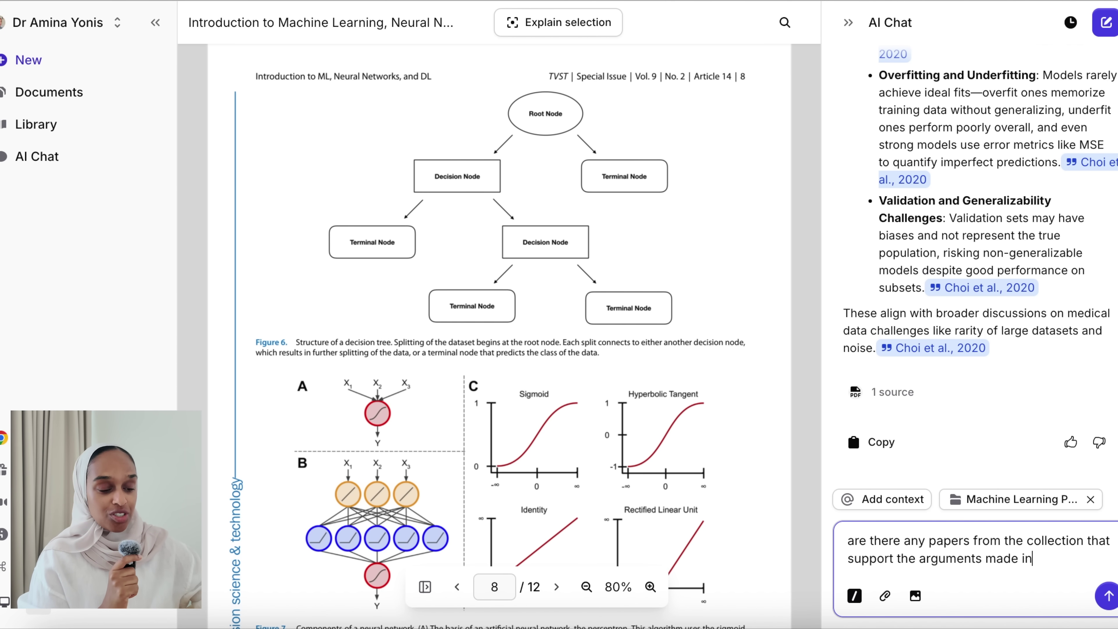
{"action": "type", "text": "this paper?"}
{"action": "key", "text": "Return"}
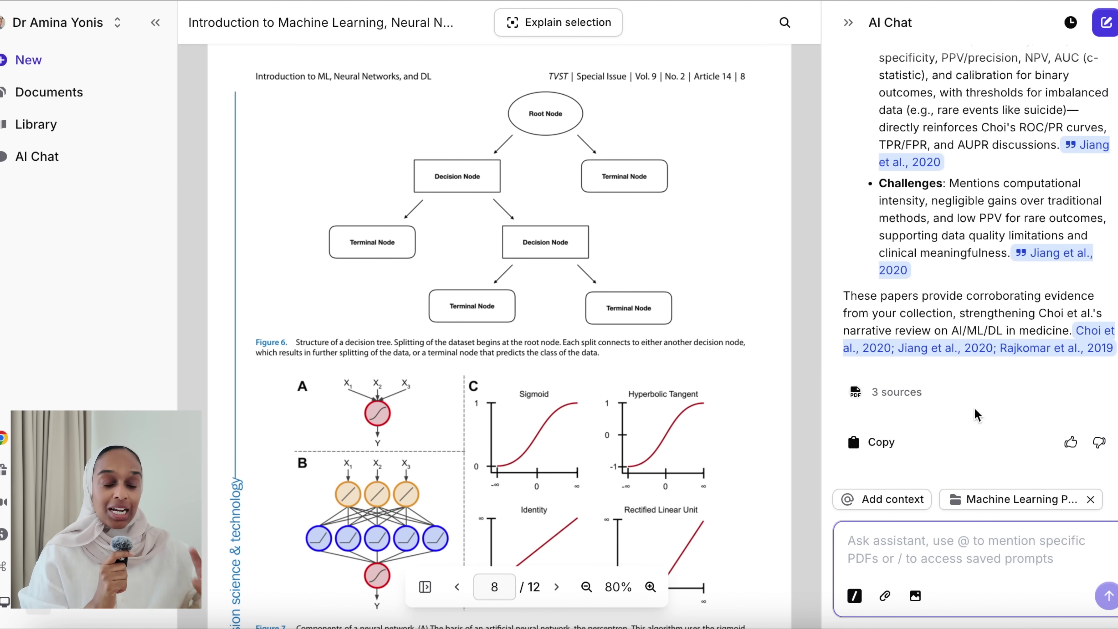
Step: Read the answer on supporting papers and open the first quote cited from "Machine Learning in Medicine"
{"action": "scroll", "coordinate": [989, 269], "scroll_direction": "up", "scroll_amount": 20}
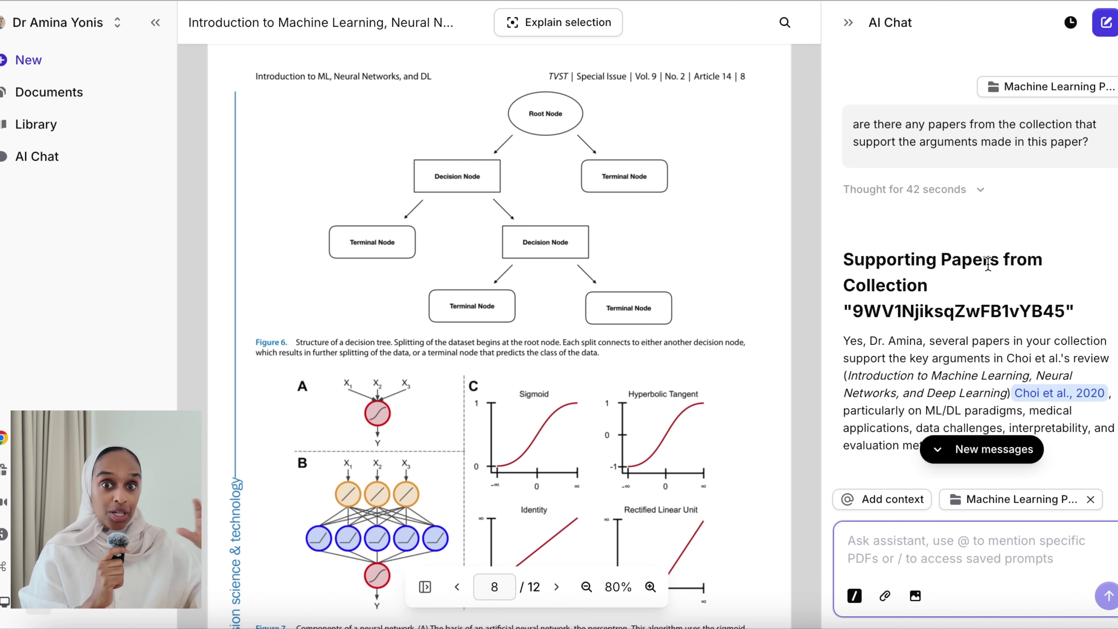
{"action": "scroll", "coordinate": [989, 264], "scroll_direction": "down", "scroll_amount": 10}
{"action": "mouse_move", "coordinate": [1004, 200]}
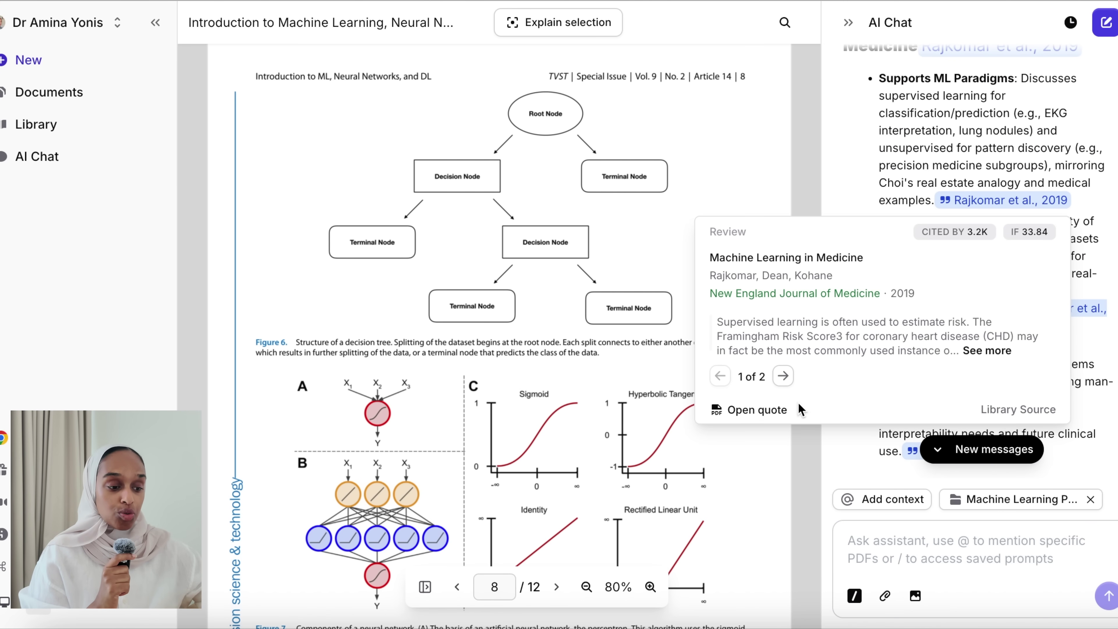
{"action": "left_click", "coordinate": [779, 412]}
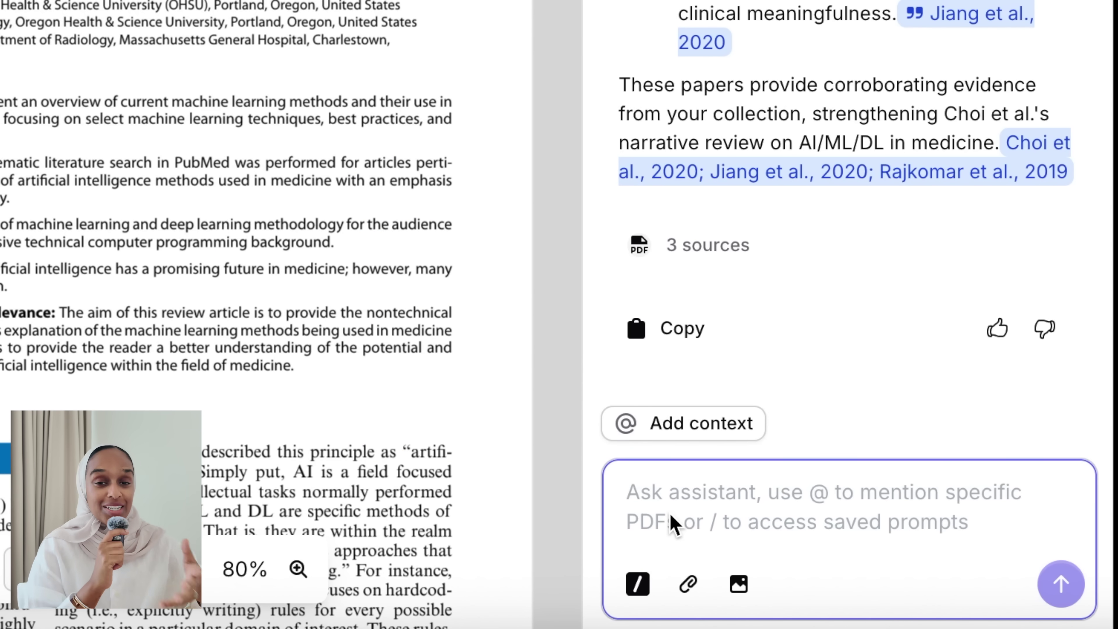
Step: Mention "Supervised Machine Learning: A Brief Primer", "Artificial intelligence to deep learning" and "A four-cohort study" in a new chat message
{"action": "left_click", "coordinate": [873, 560]}
{"action": "type", "text": "@"}
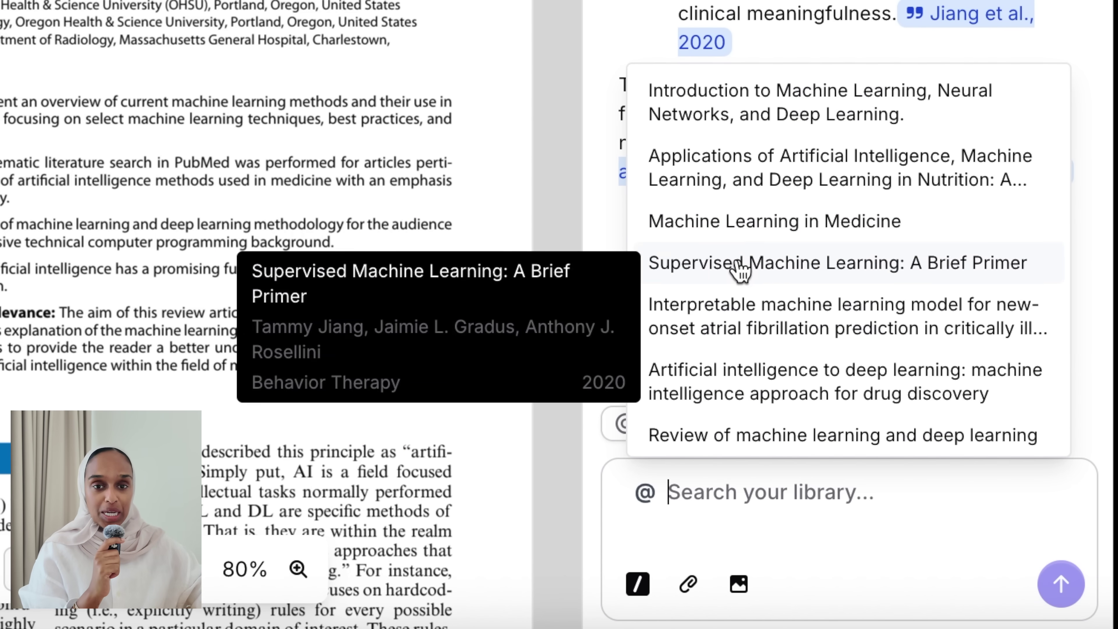
{"action": "left_click", "coordinate": [740, 268]}
{"action": "type", "text": "@"}
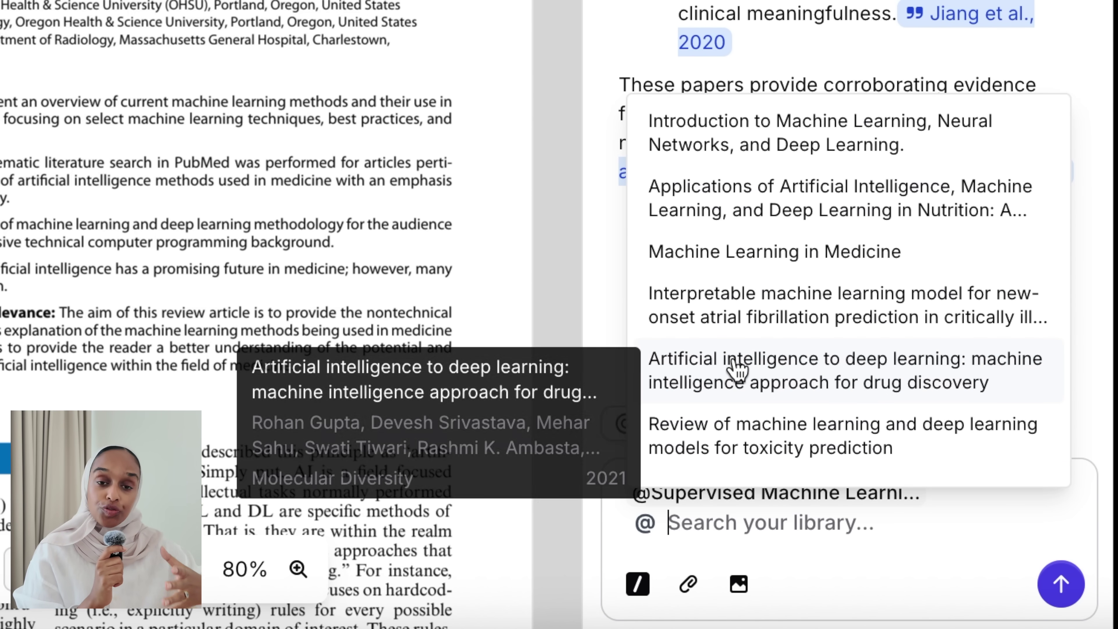
{"action": "left_click", "coordinate": [738, 374]}
{"action": "type", "text": "@"}
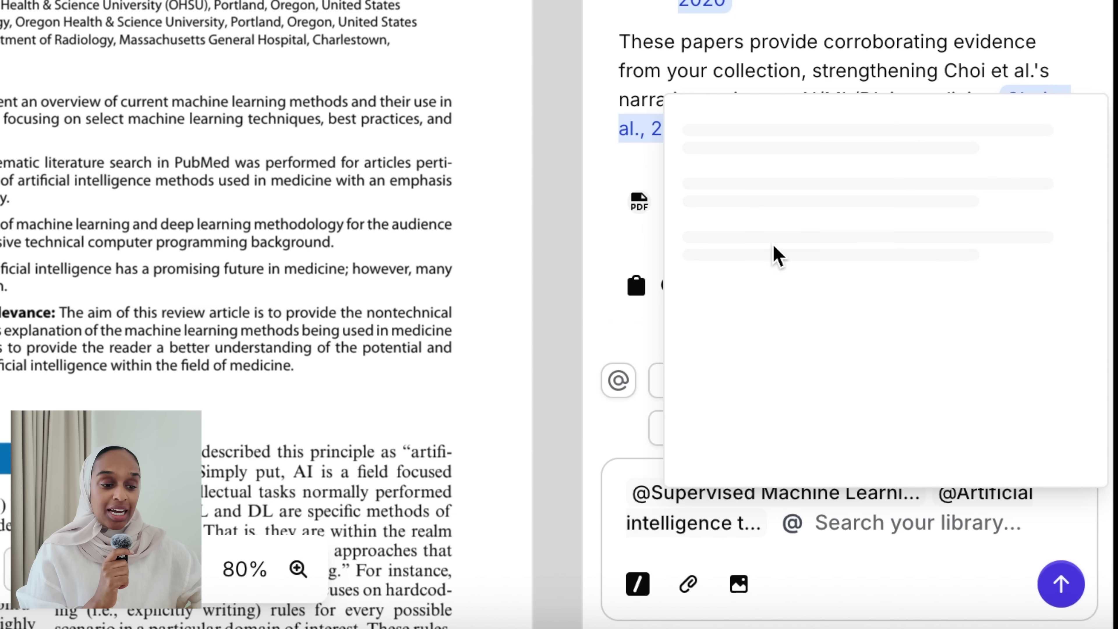
{"action": "scroll", "coordinate": [771, 352], "scroll_direction": "down", "scroll_amount": 1}
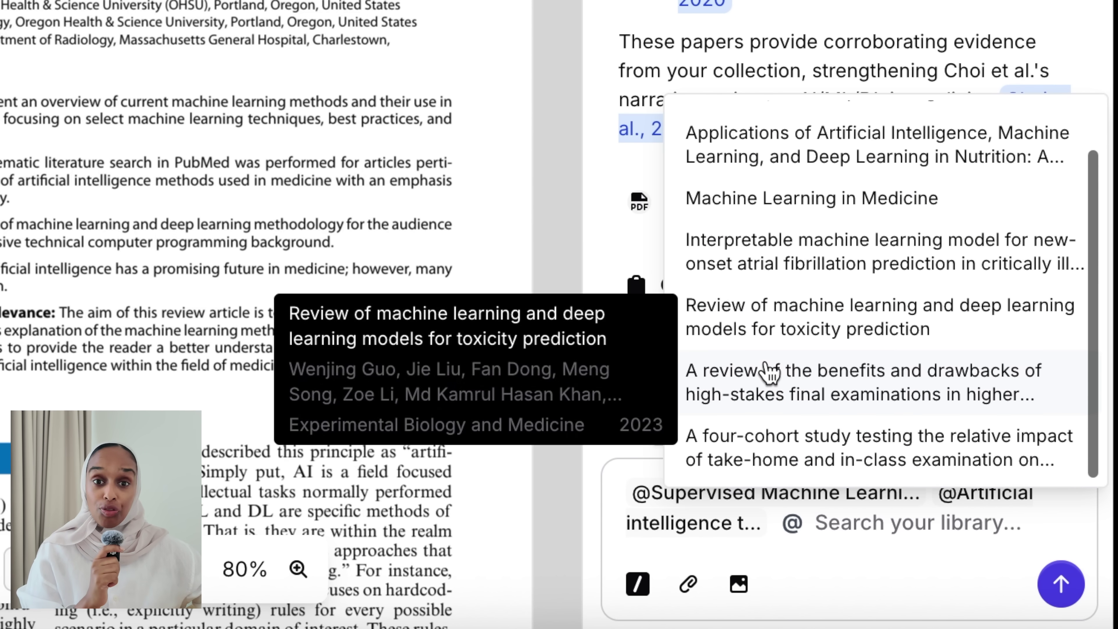
{"action": "left_click", "coordinate": [772, 462]}
Step: Ask for 3 key quotes from the mentioned papers for a literature review about the future of machine learning, and read the answer
{"action": "type", "text": "Find 3 key quotes from these papers that would be useful for a literature review about the future of machine learning"}
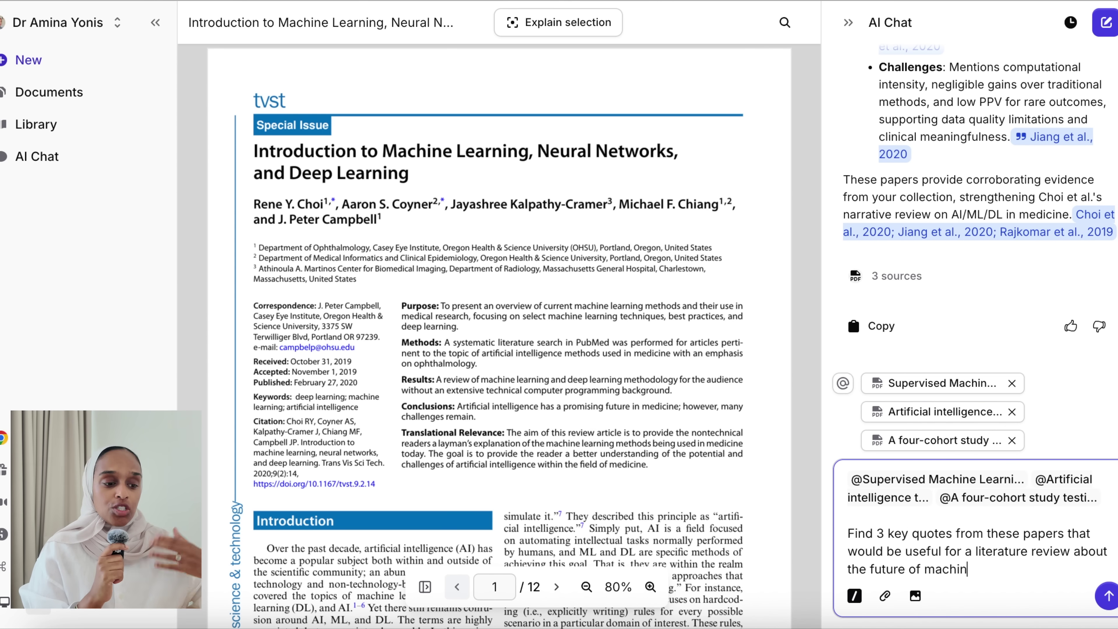
{"action": "key", "text": "Return"}
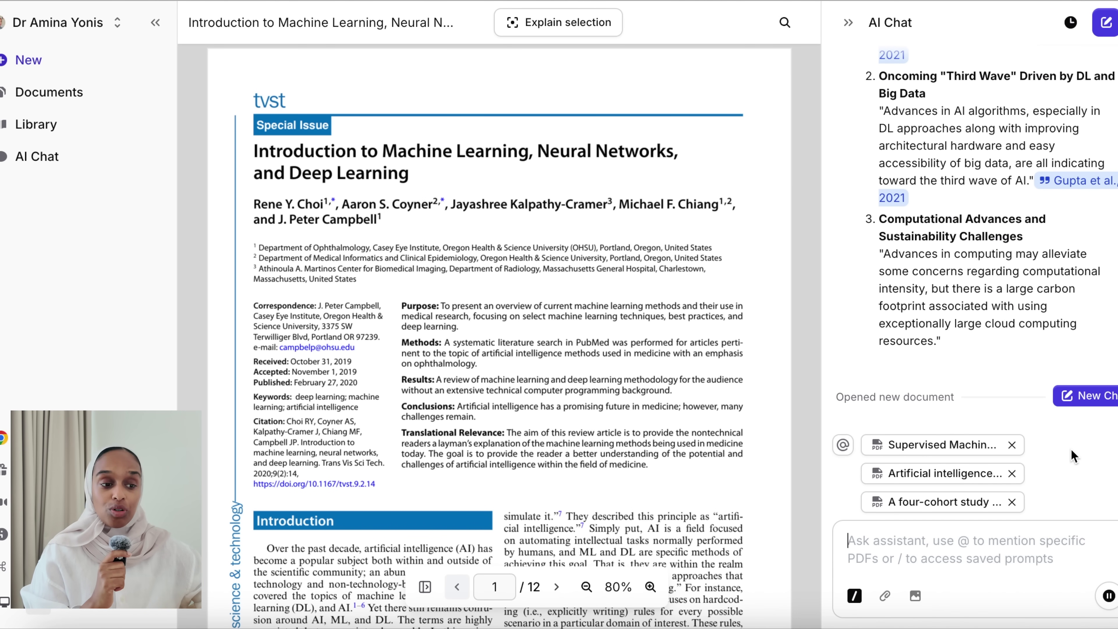
{"action": "scroll", "coordinate": [1029, 317], "scroll_direction": "up", "scroll_amount": 15}
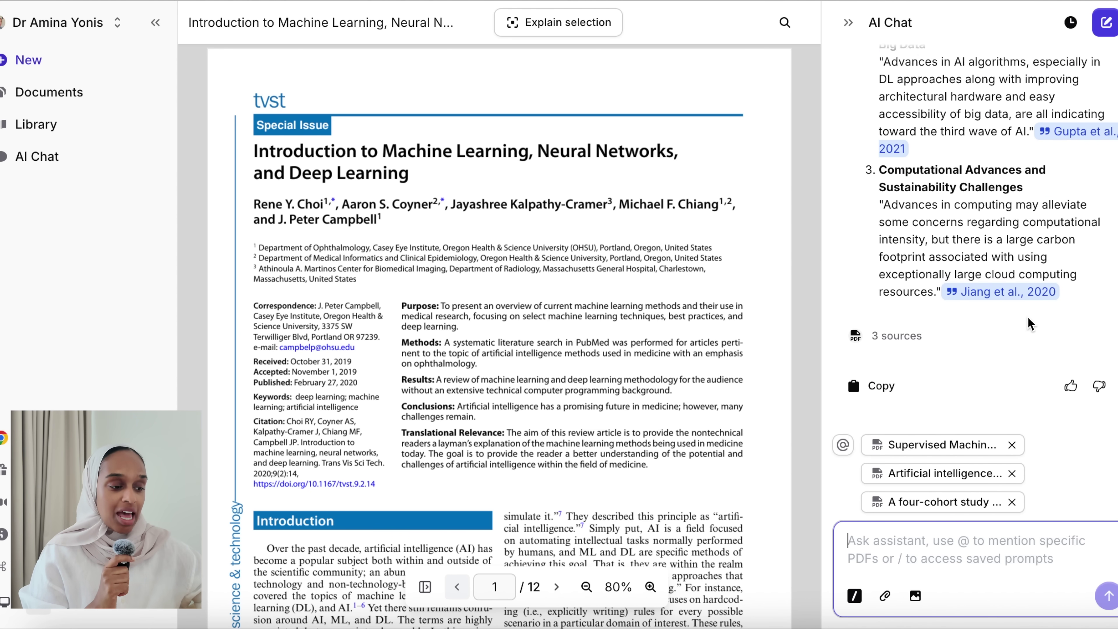
{"action": "scroll", "coordinate": [1029, 317], "scroll_direction": "down", "scroll_amount": 8}
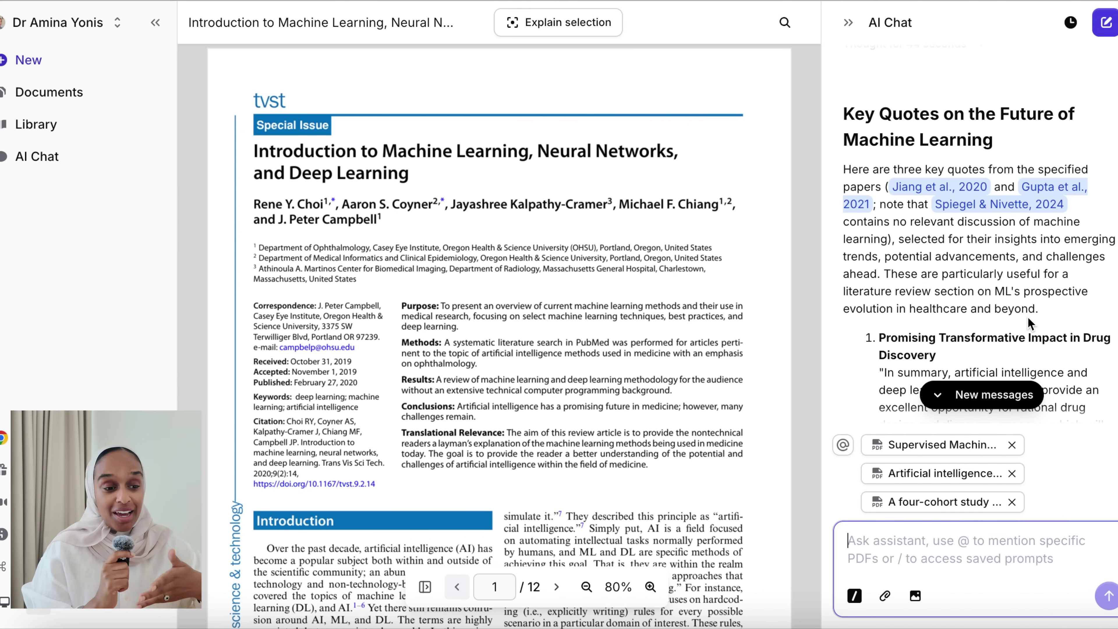
{"action": "scroll", "coordinate": [1029, 317], "scroll_direction": "down", "scroll_amount": 1}
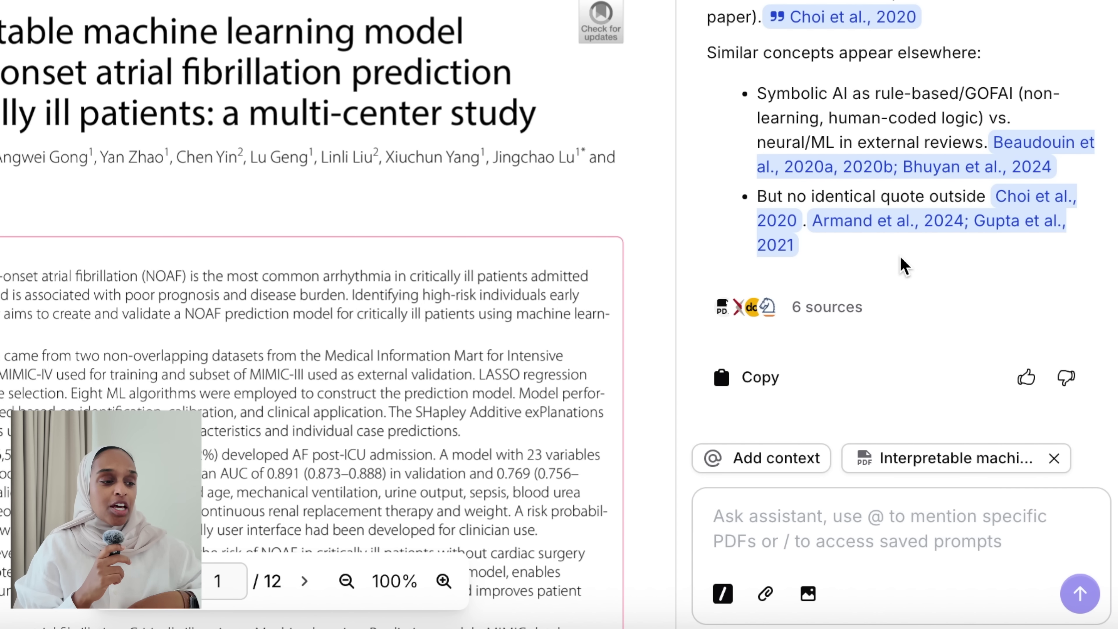
Step: Insert the saved /critical prompt into the chat message and clear it again
{"action": "left_click", "coordinate": [815, 541]}
{"action": "left_click", "coordinate": [725, 595]}
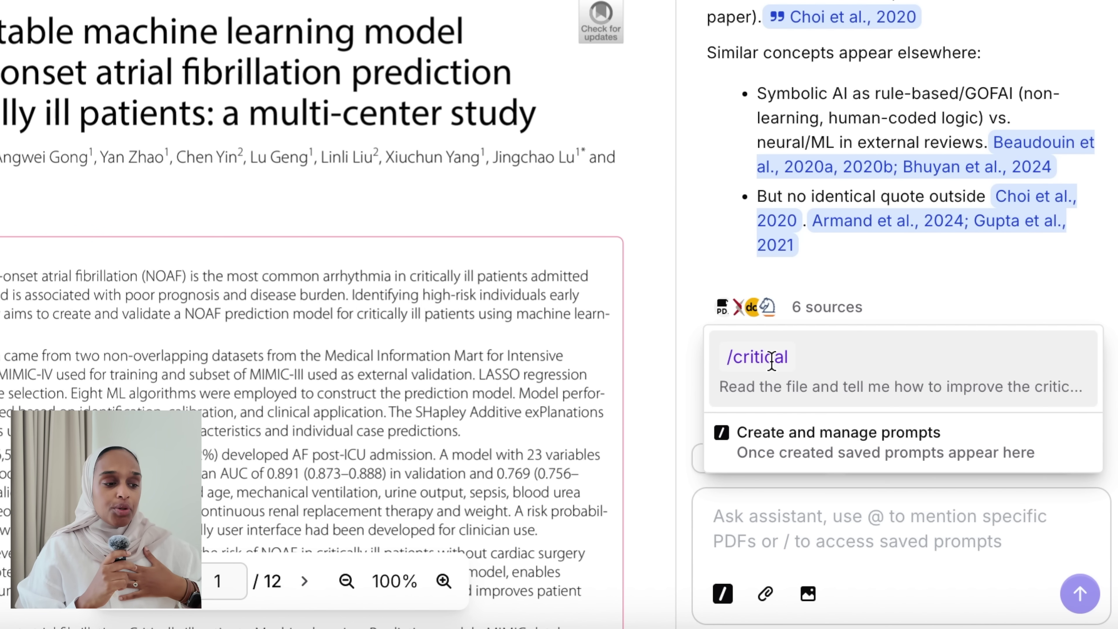
{"action": "left_click", "coordinate": [771, 360]}
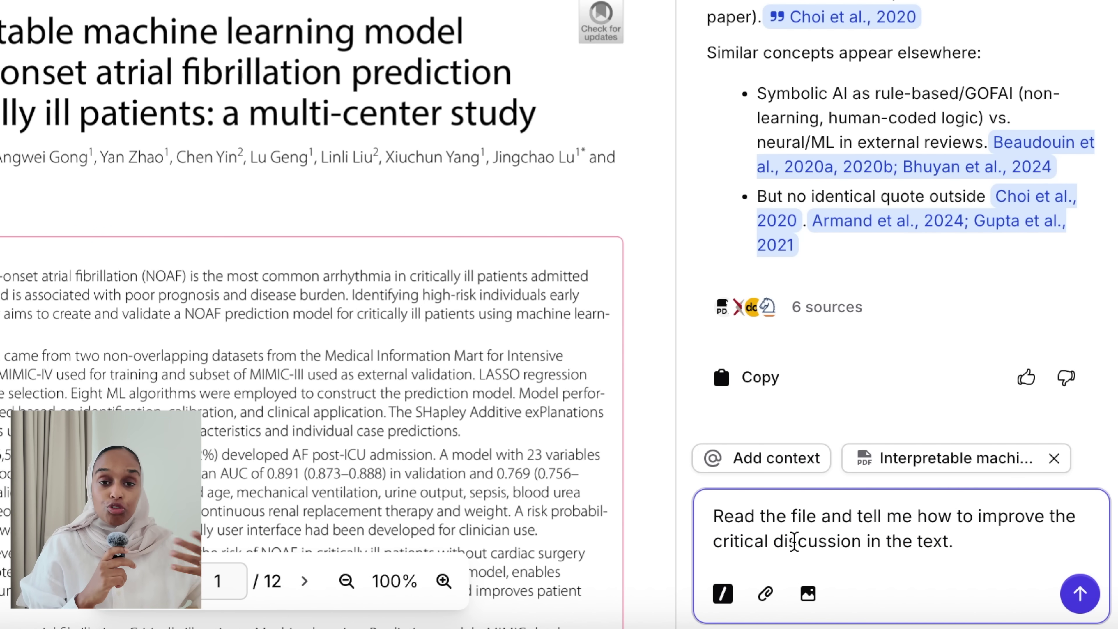
{"action": "key", "text": "ctrl+a"}
{"action": "key", "text": "BackSpace"}
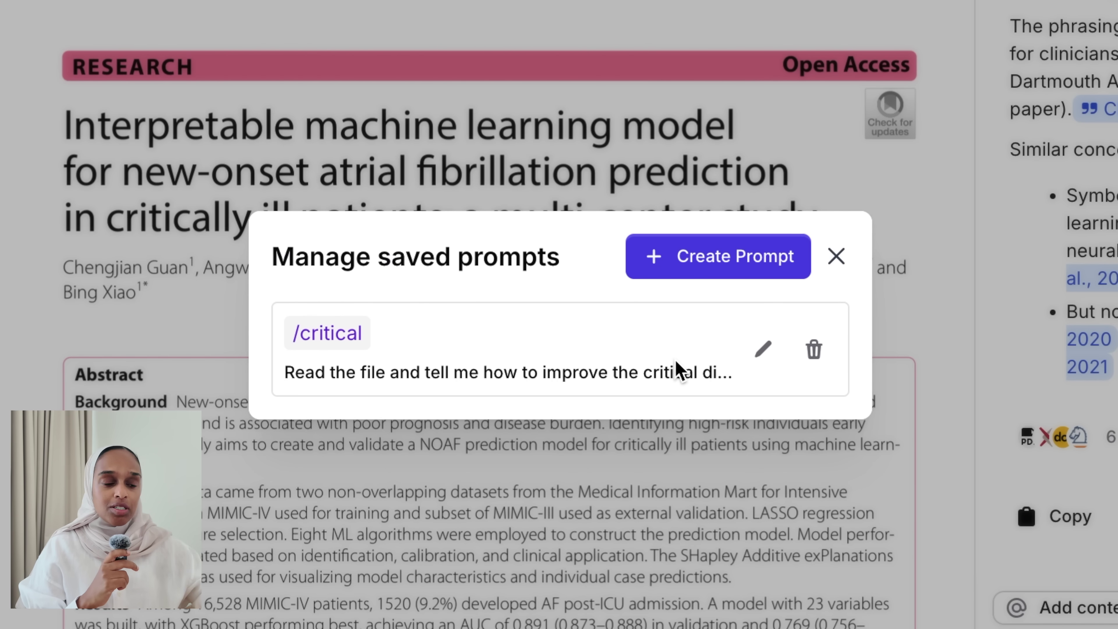
Step: Create the saved prompt /summary: "Read the pdf file and give a 100 word summary of the results and main objective of the research paper."
{"action": "left_click", "coordinate": [730, 256]}
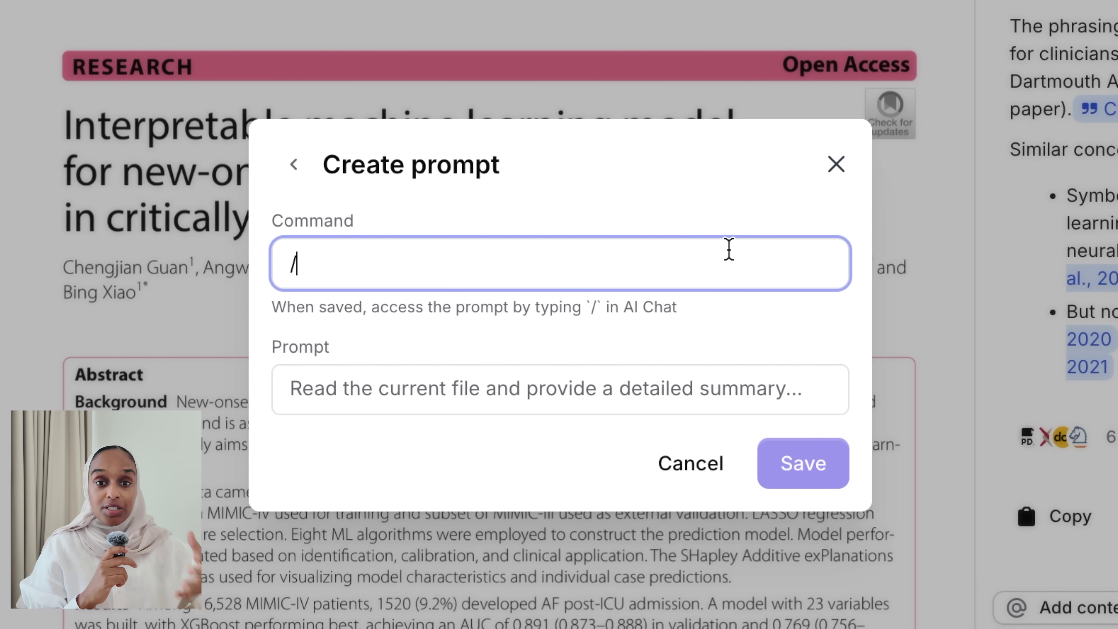
{"action": "type", "text": "summary"}
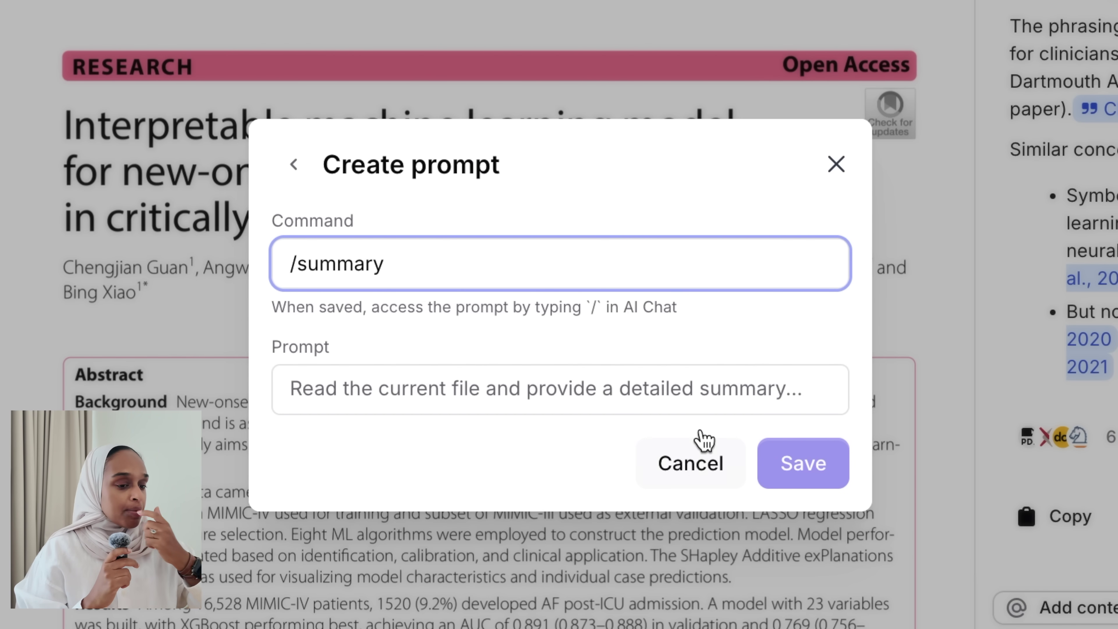
{"action": "left_click", "coordinate": [652, 399]}
{"action": "type", "text": "Re"}
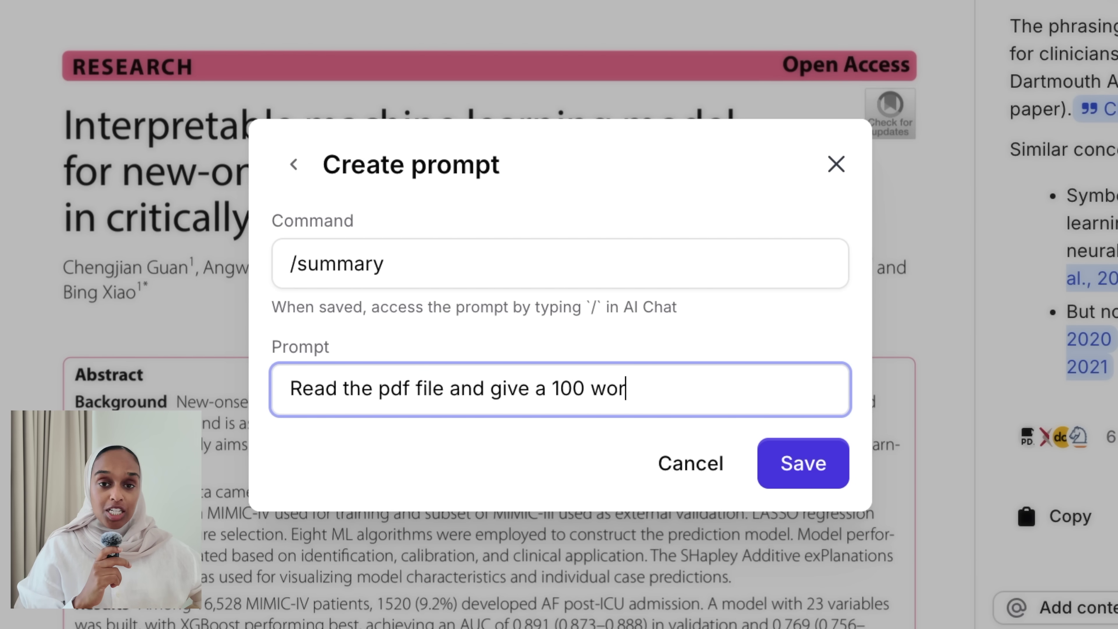
{"action": "type", "text": "he results"}
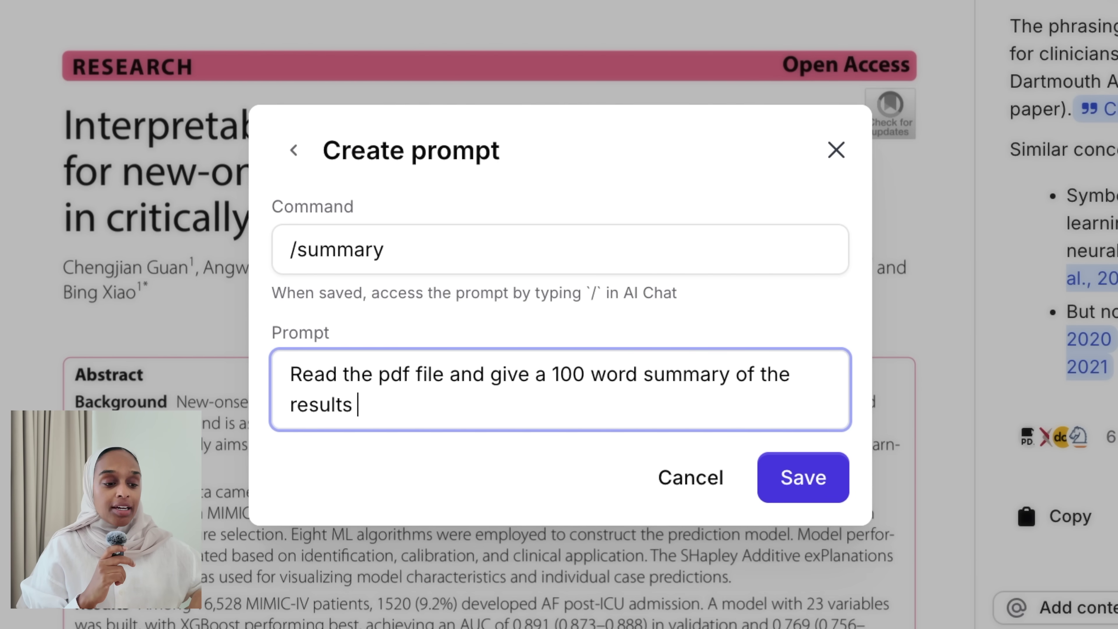
{"action": "type", "text": " and"}
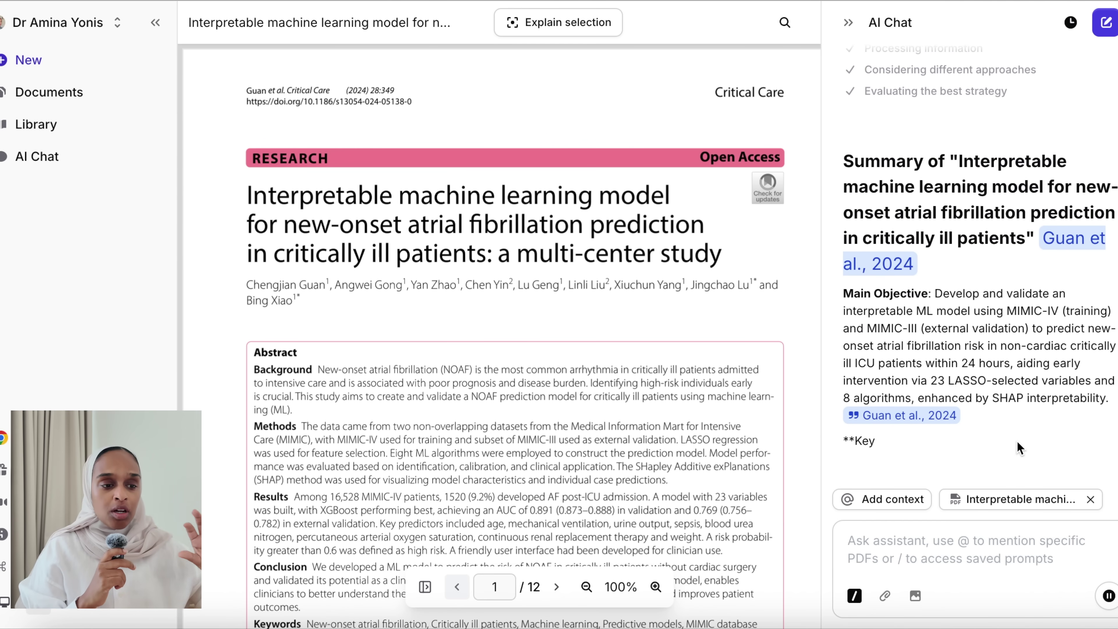
Step: Examine the main objective and key results in the AI summary of the atrial fibrillation prediction paper
{"action": "scroll", "coordinate": [1006, 352], "scroll_direction": "up", "scroll_amount": 10}
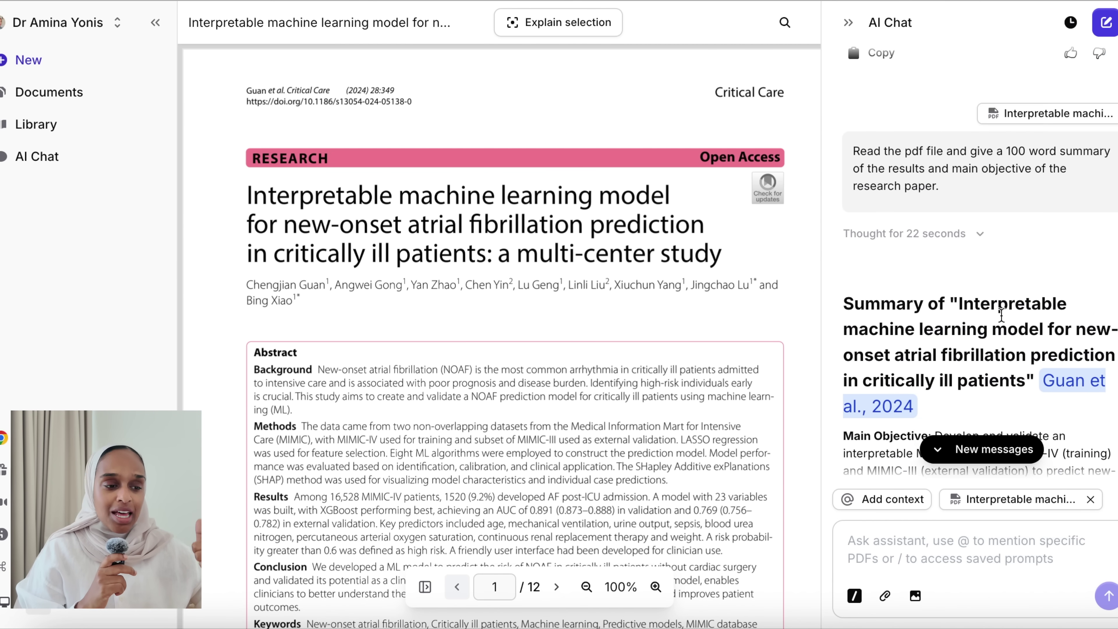
{"action": "scroll", "coordinate": [1002, 317], "scroll_direction": "down", "scroll_amount": 5}
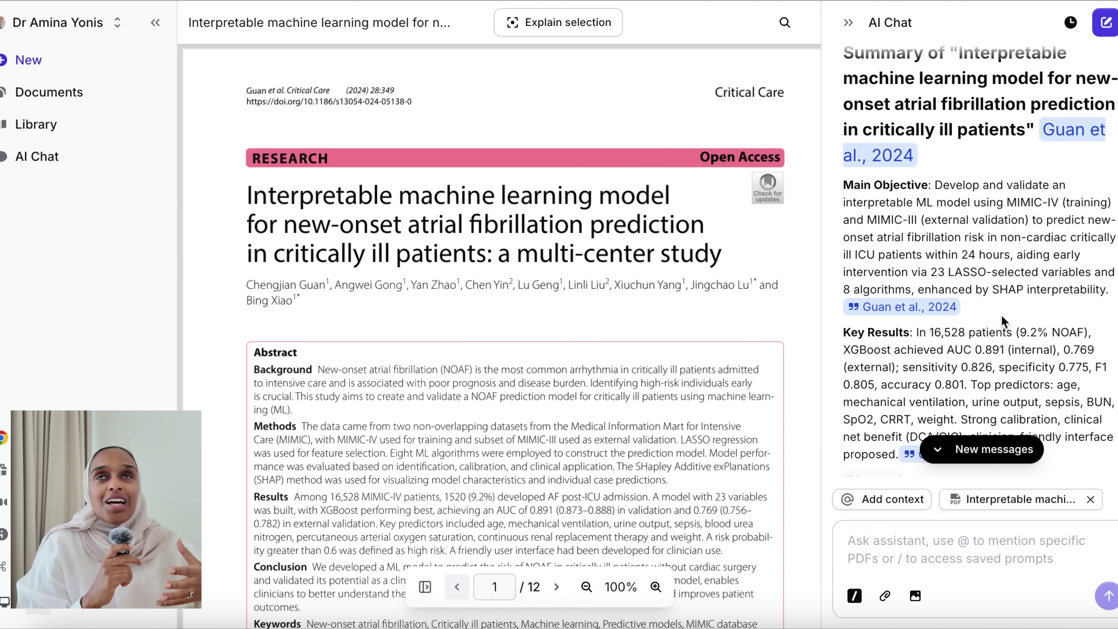
{"action": "scroll", "coordinate": [1001, 316], "scroll_direction": "down", "scroll_amount": 3}
{"action": "mouse_move", "coordinate": [1004, 322]}
{"action": "scroll", "coordinate": [1004, 321], "scroll_direction": "up", "scroll_amount": 5}
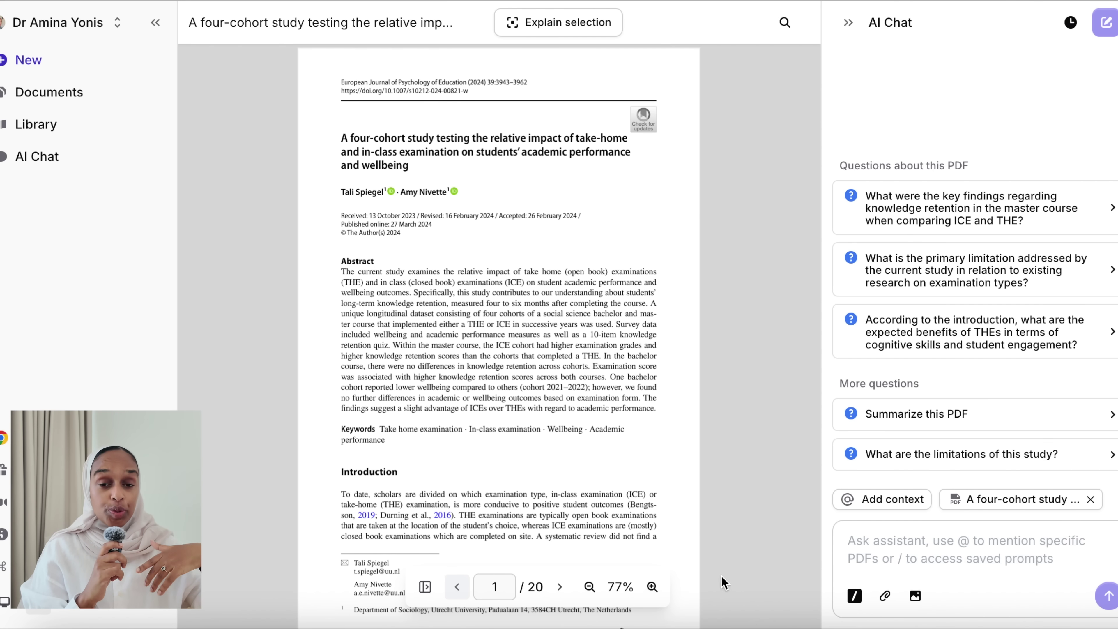
Step: Run the saved /summary prompt on the four-cohort study of take-home and in-class examinations
{"action": "left_click", "coordinate": [854, 595]}
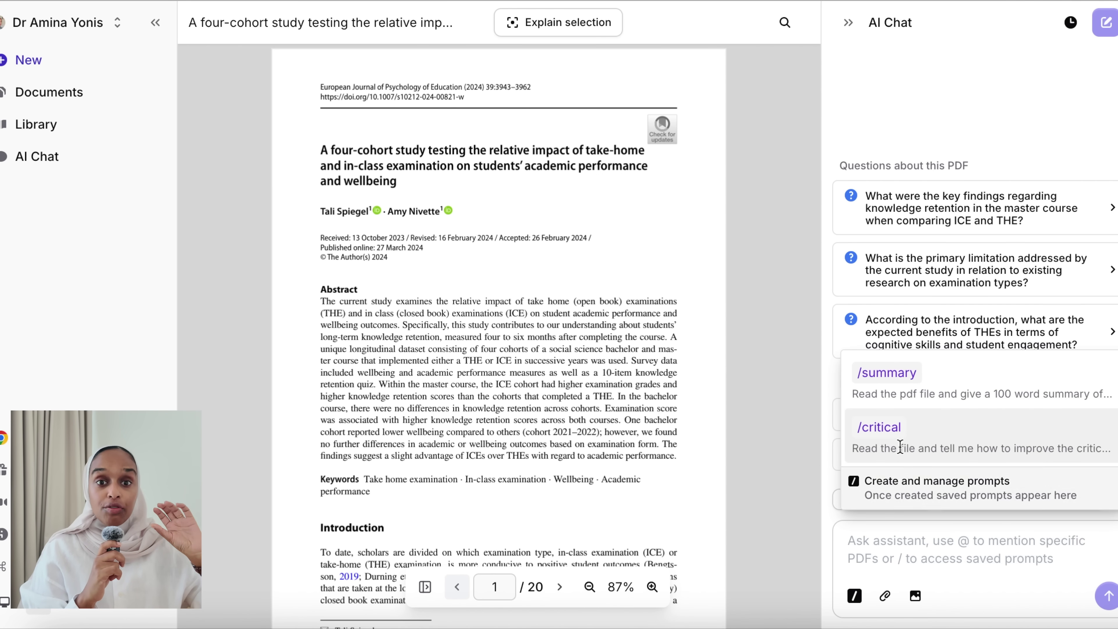
{"action": "left_click", "coordinate": [897, 378]}
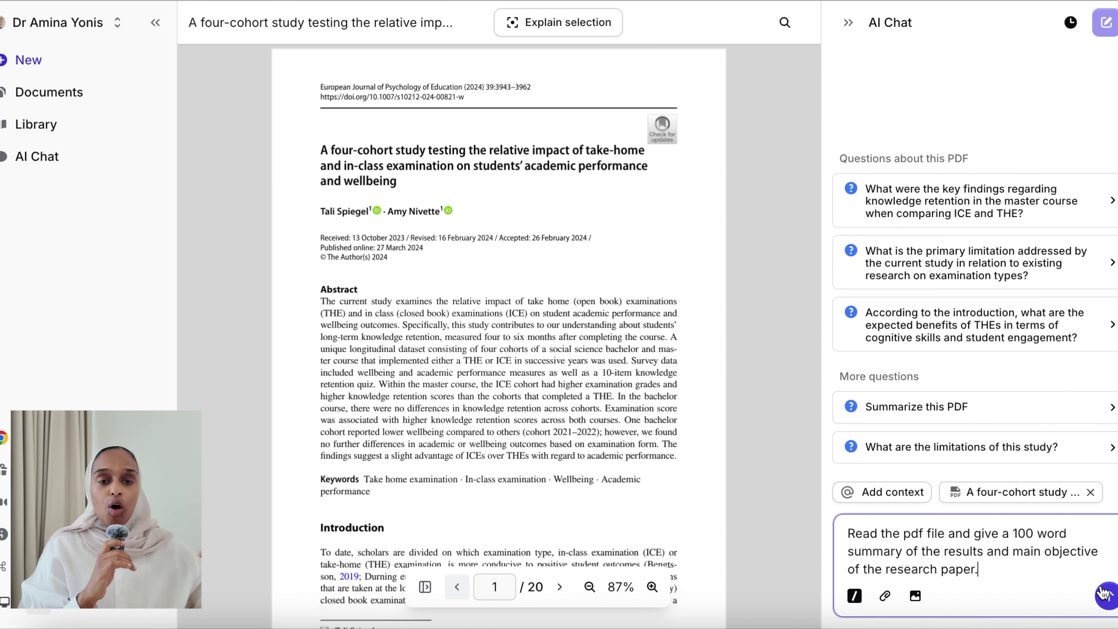
{"action": "left_click", "coordinate": [1107, 596]}
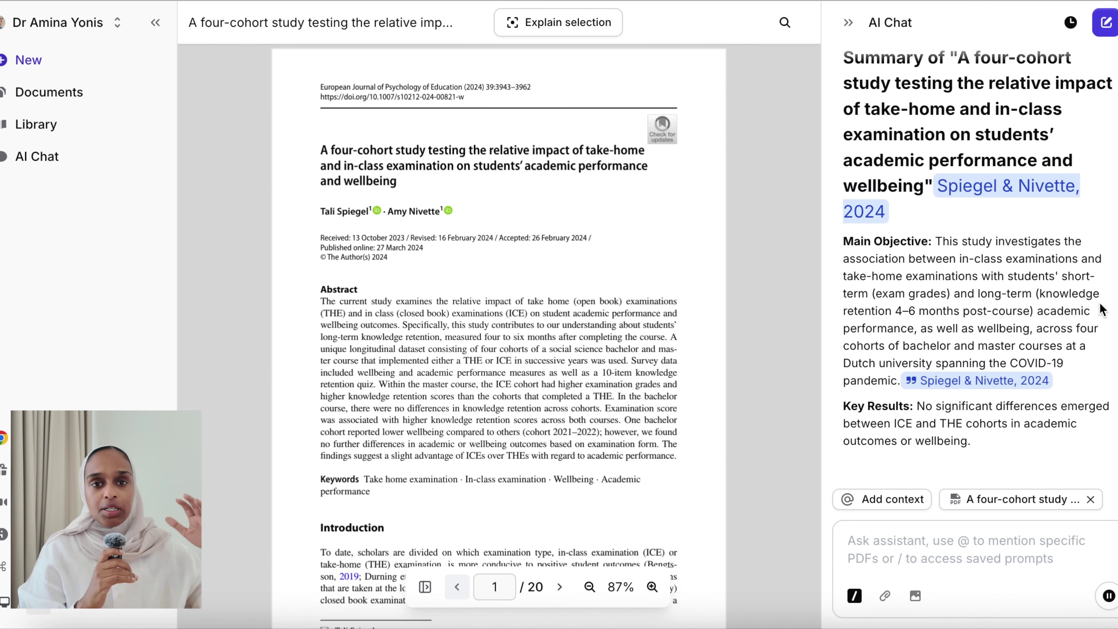
Step: Examine the main objective, key results and citations in the AI summary of the four-cohort examination study
{"action": "mouse_move", "coordinate": [1103, 308]}
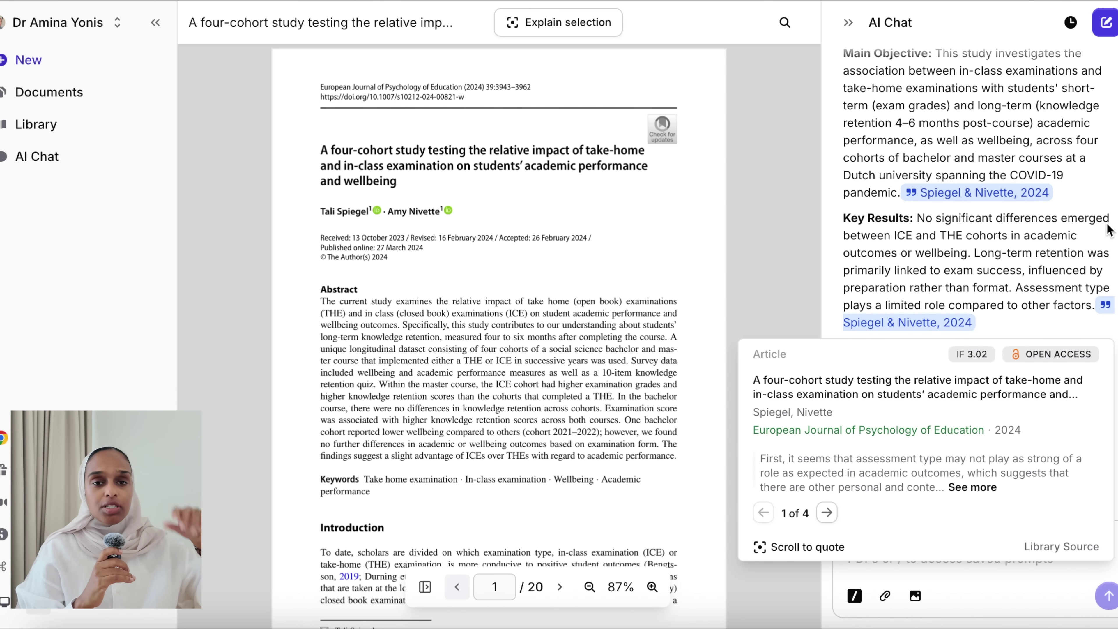
{"action": "scroll", "coordinate": [1099, 174], "scroll_direction": "up", "scroll_amount": 1}
{"action": "scroll", "coordinate": [1099, 174], "scroll_direction": "up", "scroll_amount": 5}
{"action": "scroll", "coordinate": [1100, 174], "scroll_direction": "down", "scroll_amount": 2}
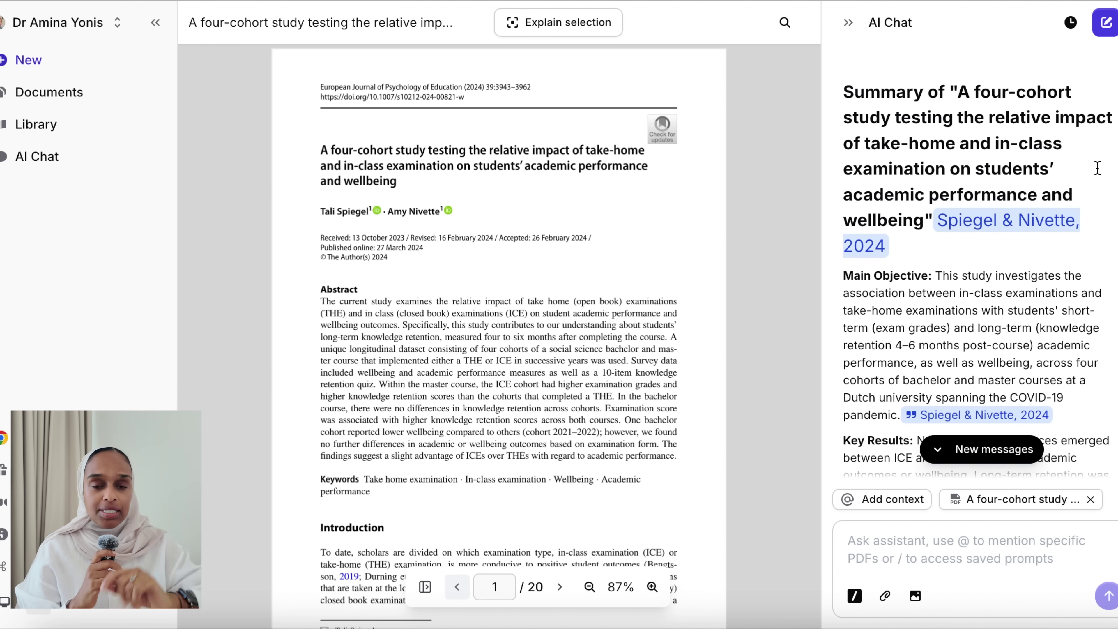
{"action": "scroll", "coordinate": [1100, 174], "scroll_direction": "down", "scroll_amount": 3}
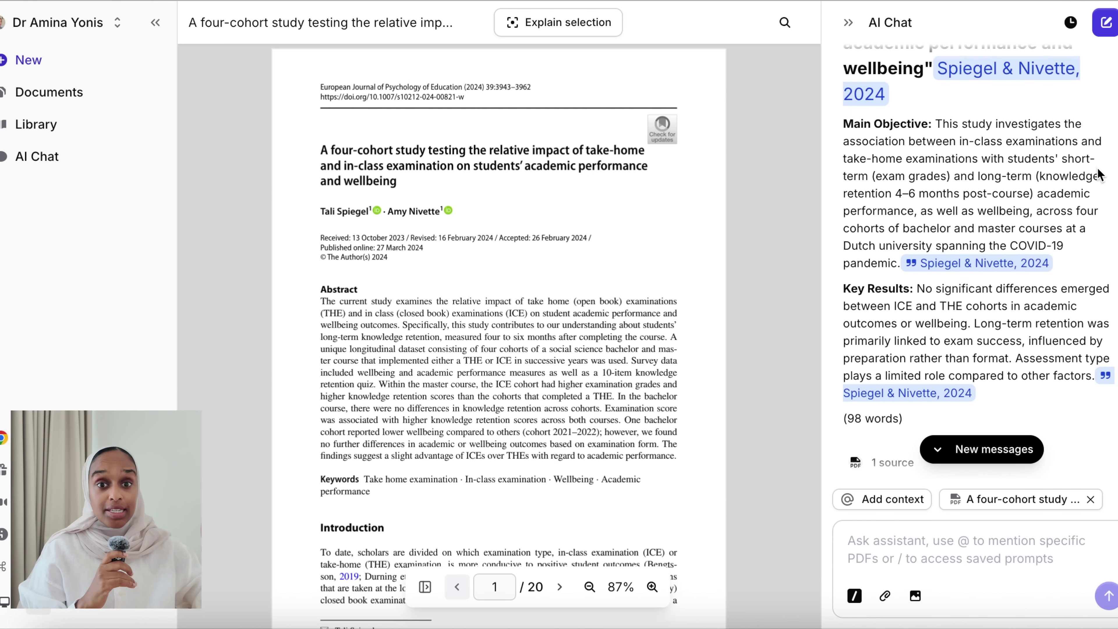
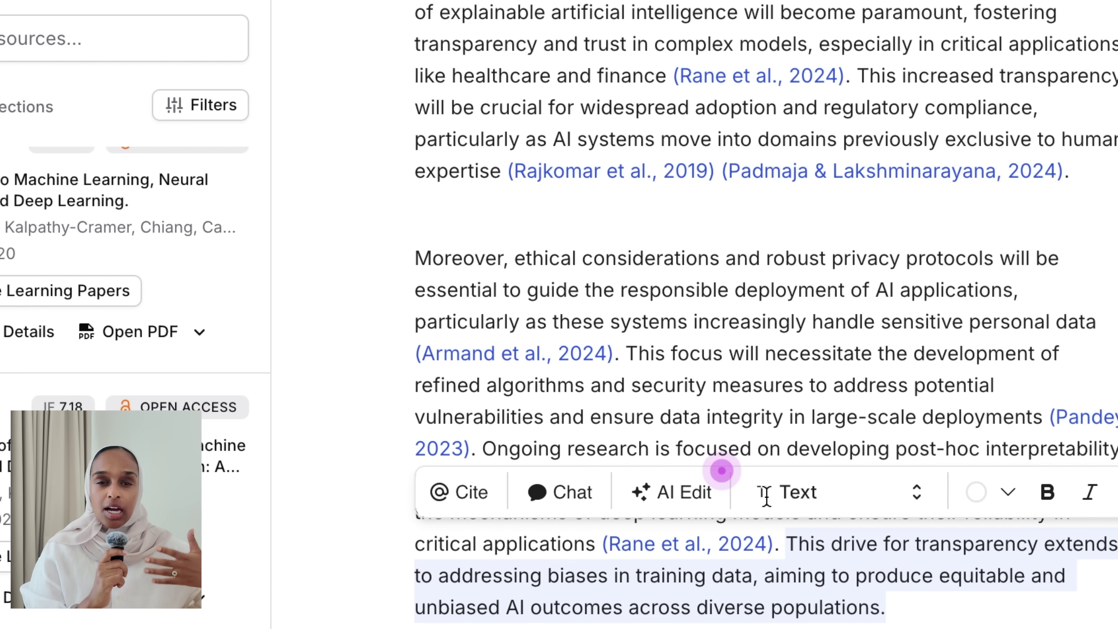
Step: Open citation suggestions for the sentence on transparency and training-data bias and compare the all, discovered and library sources
{"action": "left_click", "coordinate": [483, 500]}
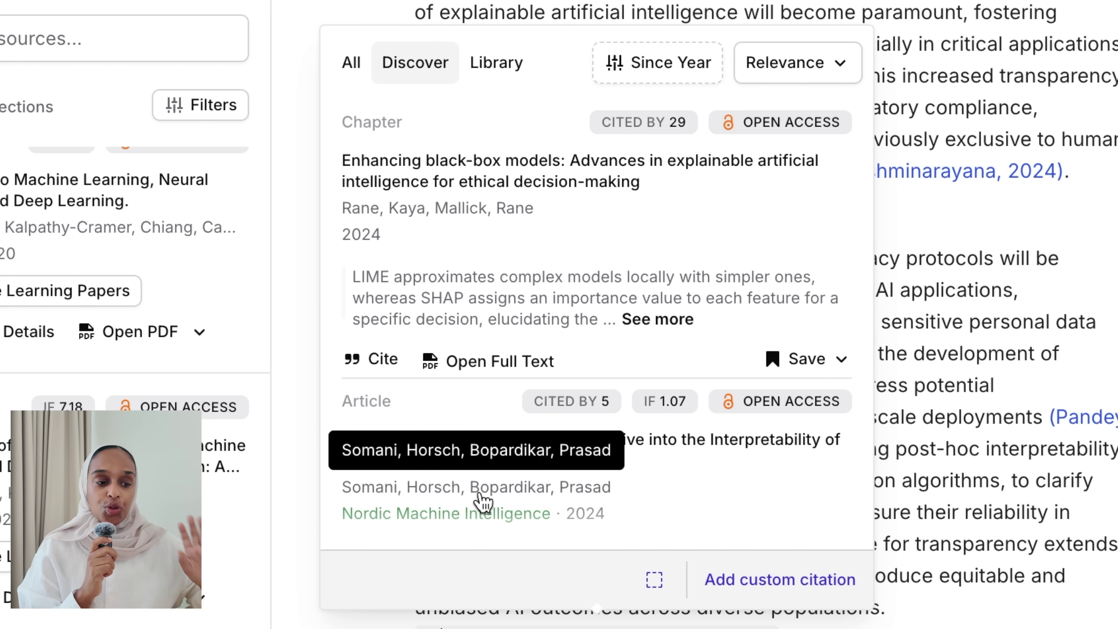
{"action": "left_click", "coordinate": [356, 66]}
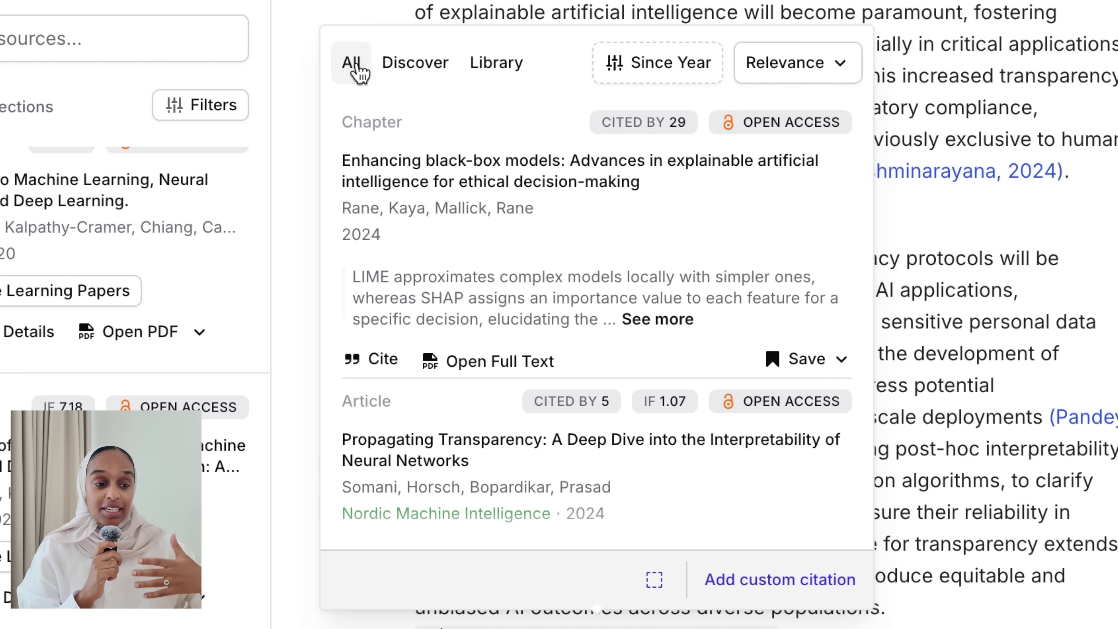
{"action": "left_click", "coordinate": [412, 68]}
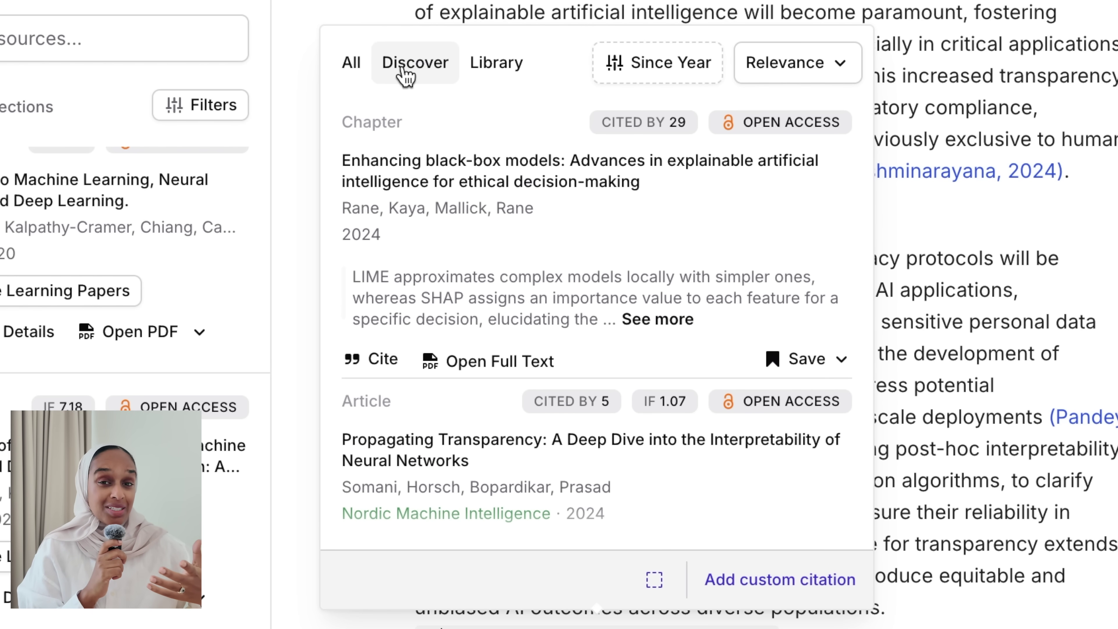
{"action": "left_click", "coordinate": [492, 68]}
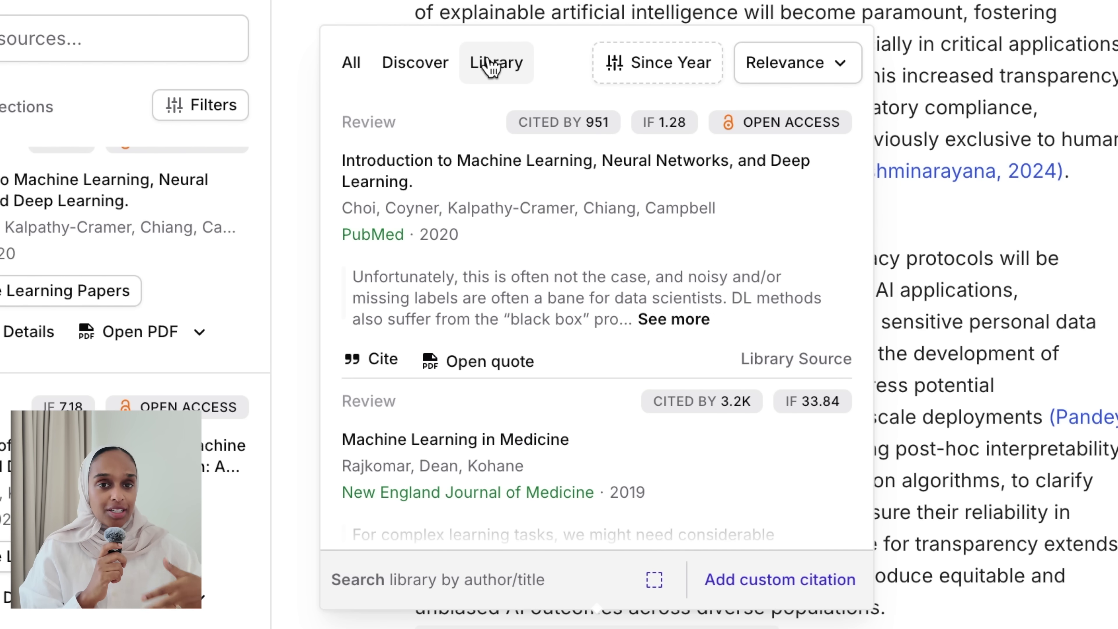
{"action": "scroll", "coordinate": [528, 306], "scroll_direction": "down", "scroll_amount": 10}
{"action": "scroll", "coordinate": [532, 317], "scroll_direction": "up", "scroll_amount": 10}
Step: Expand the excerpt of the discovered article "Explainable artificial intelligence: A survey of needs, techniques, applications, and future direction" and cite it for the sentence
{"action": "left_click", "coordinate": [424, 81]}
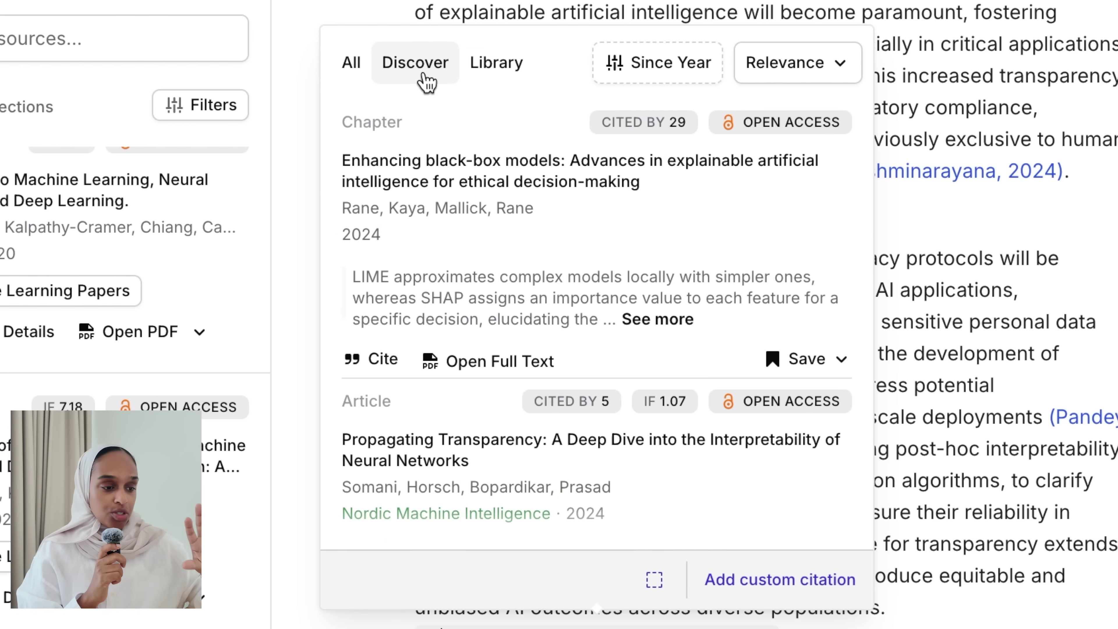
{"action": "scroll", "coordinate": [457, 400], "scroll_direction": "down", "scroll_amount": 10}
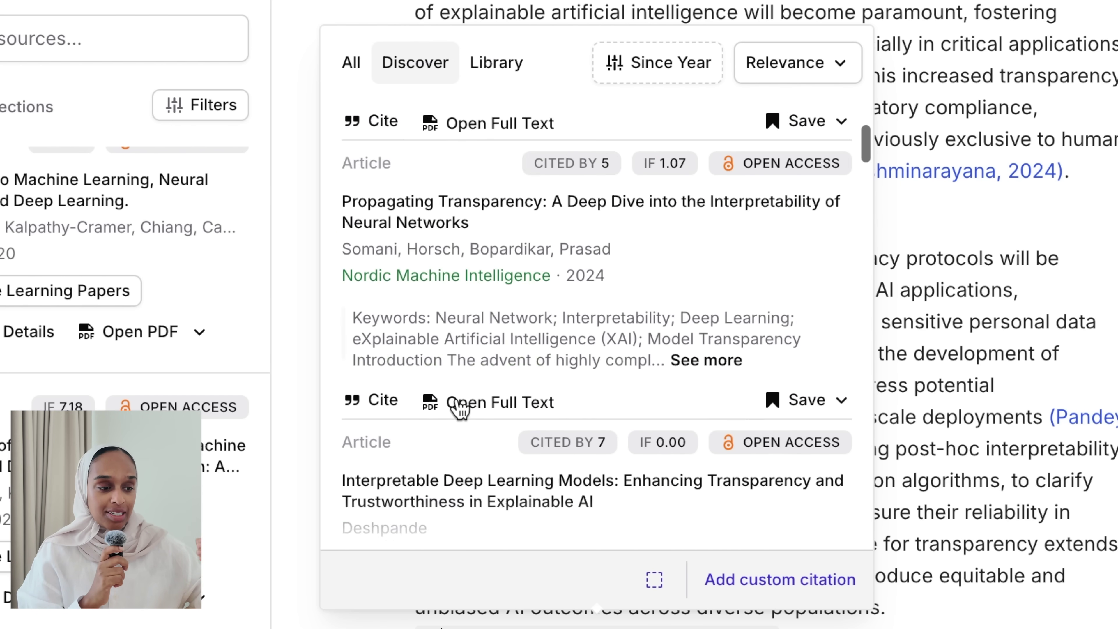
{"action": "scroll", "coordinate": [457, 399], "scroll_direction": "down", "scroll_amount": 5}
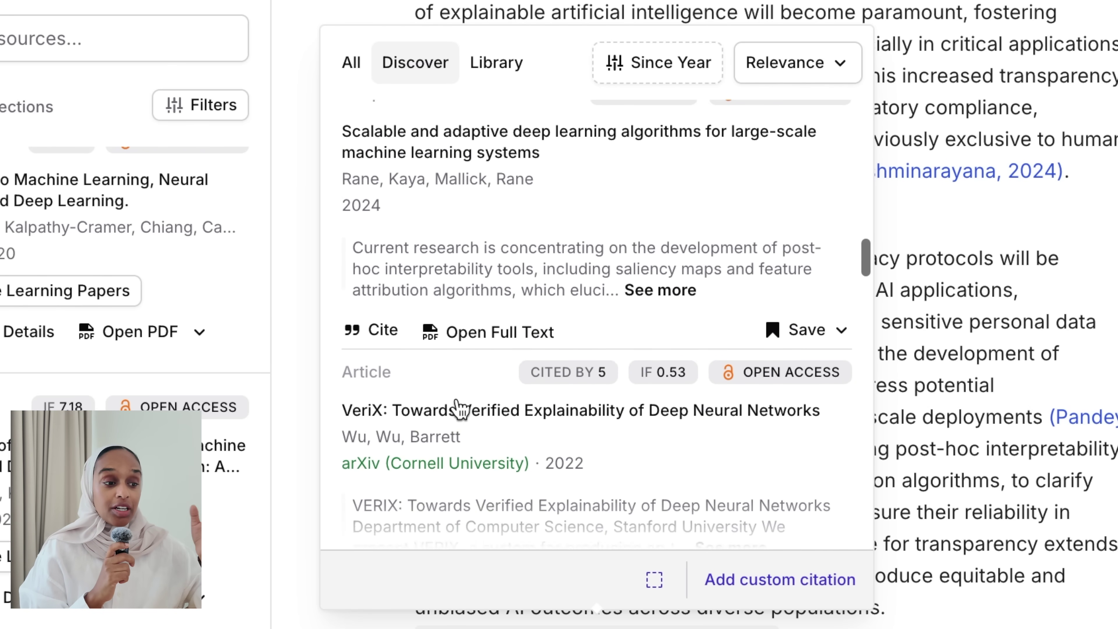
{"action": "scroll", "coordinate": [457, 398], "scroll_direction": "up", "scroll_amount": 5}
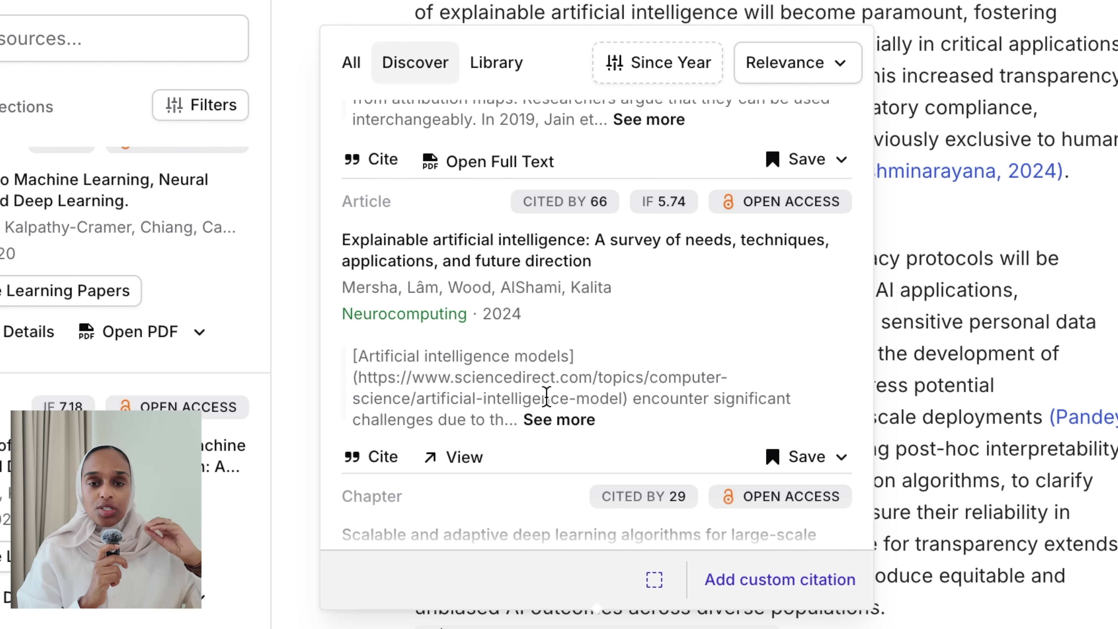
{"action": "left_click", "coordinate": [559, 421]}
{"action": "scroll", "coordinate": [573, 415], "scroll_direction": "down", "scroll_amount": 5}
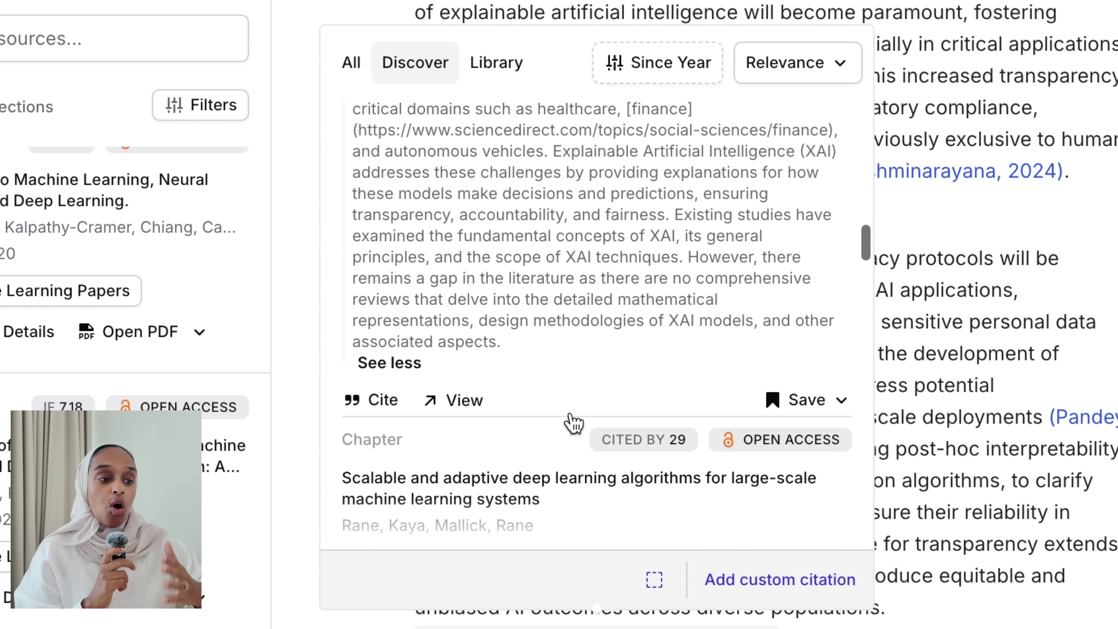
{"action": "left_click", "coordinate": [373, 403]}
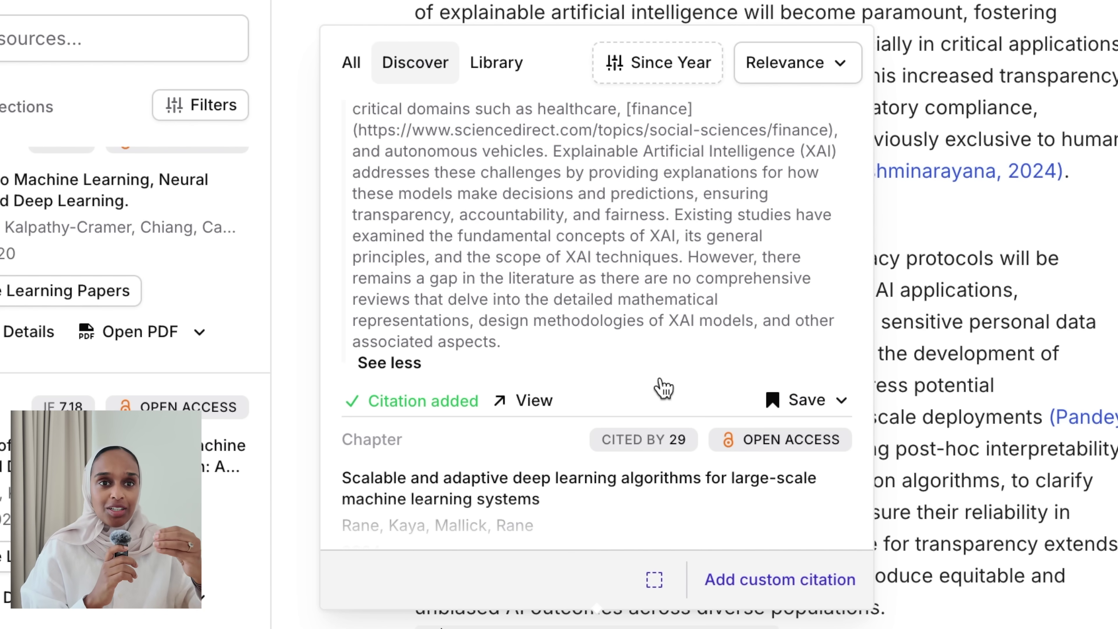
Step: Add "Propagating Transparency: A Deep Dive into the Interpretability of Neural Networks" as a second citation for the sentence and close the suggestions
{"action": "scroll", "coordinate": [658, 377], "scroll_direction": "up", "scroll_amount": 10}
{"action": "scroll", "coordinate": [660, 383], "scroll_direction": "up", "scroll_amount": 3}
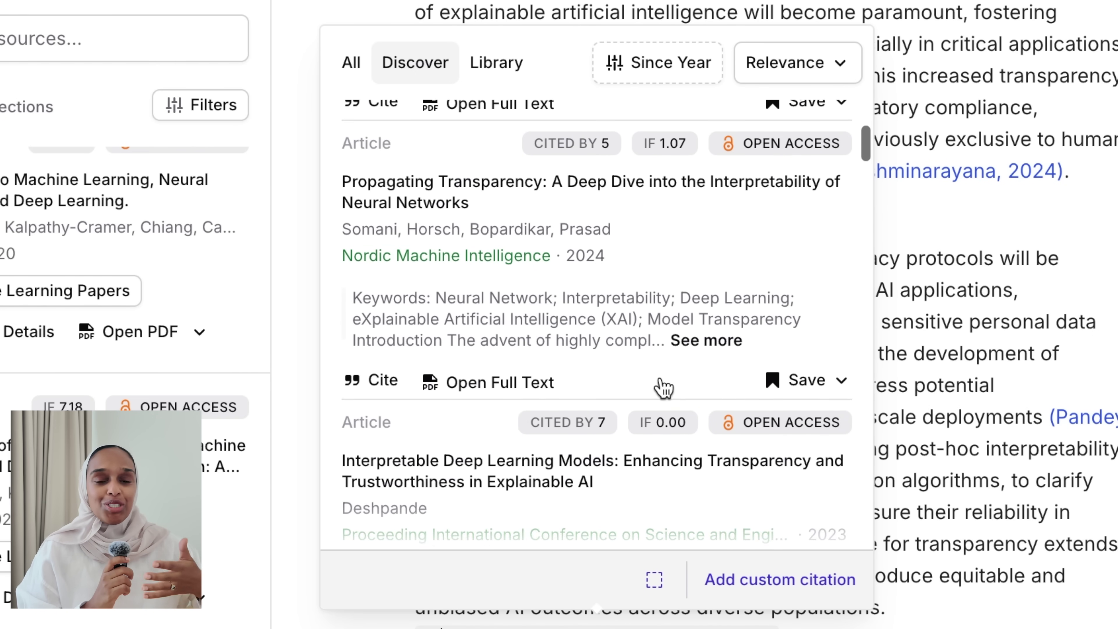
{"action": "left_click", "coordinate": [387, 454]}
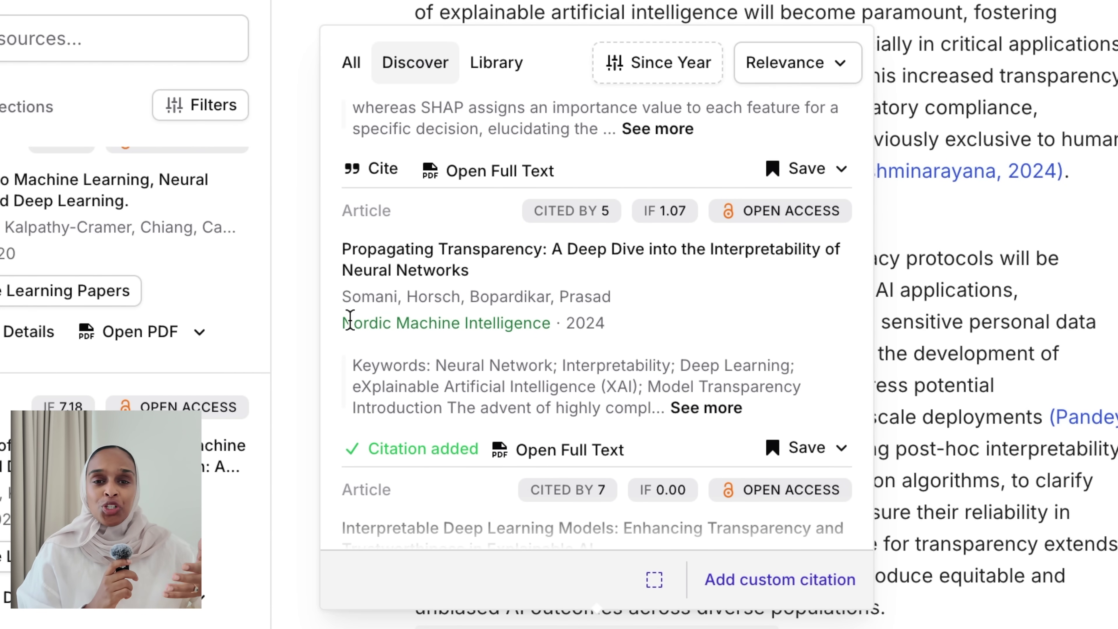
{"action": "left_click", "coordinate": [603, 625]}
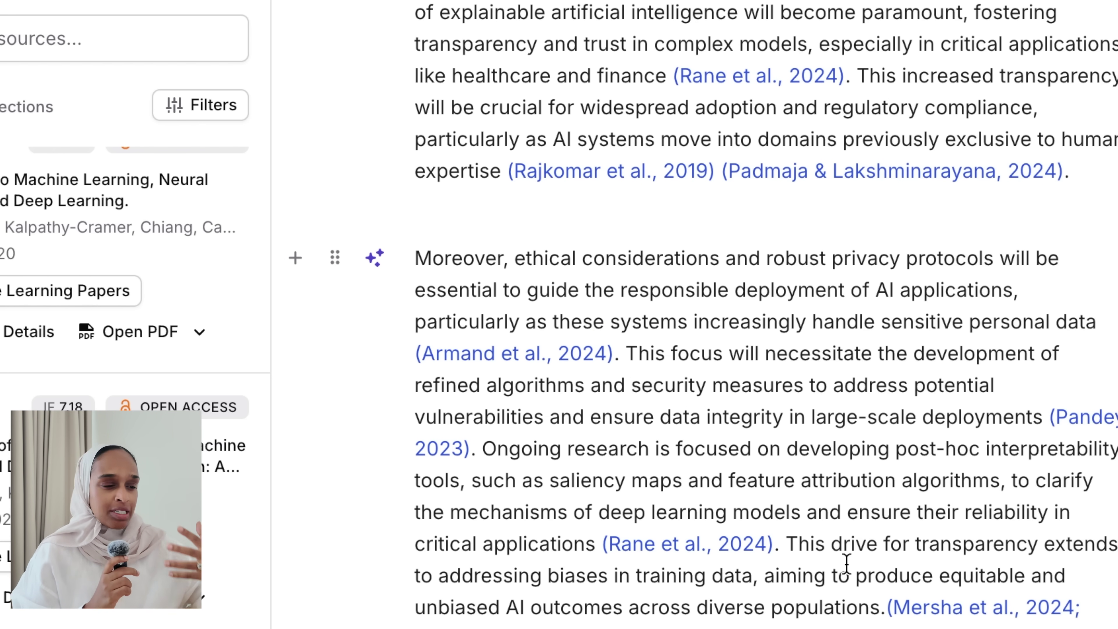
Step: Remove the full stop between "diverse populations" and the newly added citation
{"action": "left_click_drag", "start_coordinate": [788, 545], "coordinate": [815, 626]}
{"action": "left_click", "coordinate": [814, 627]}
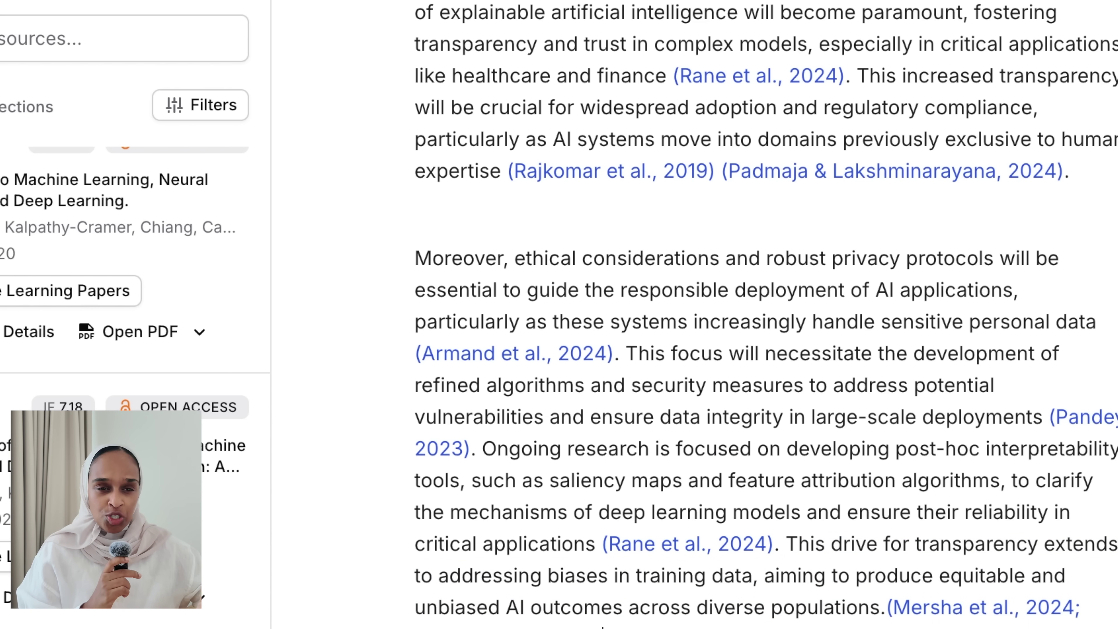
{"action": "left_click", "coordinate": [886, 609]}
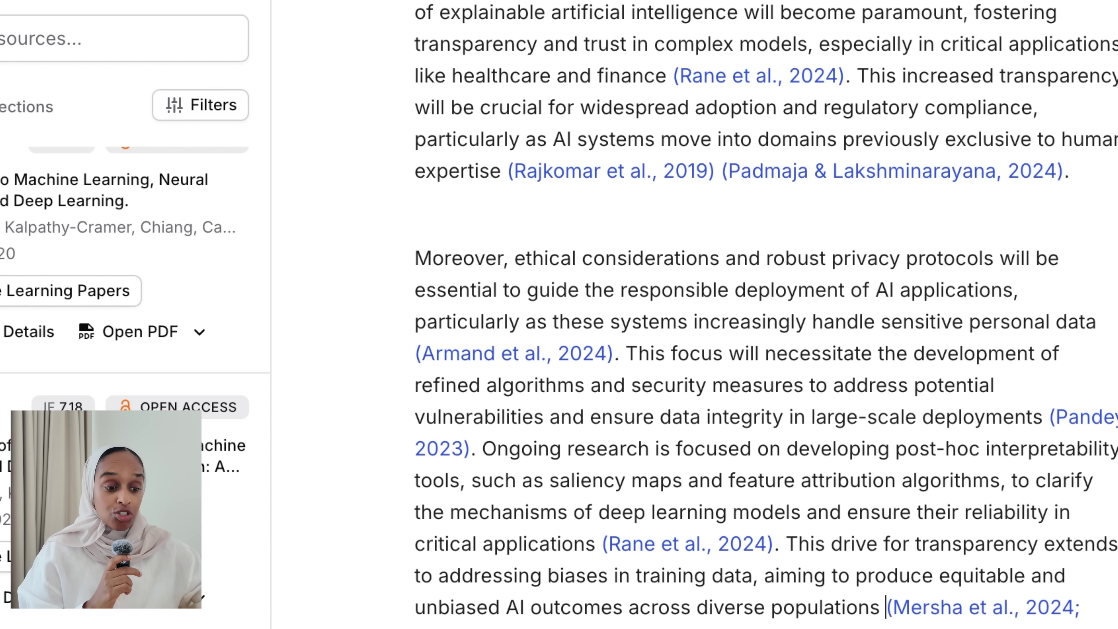
Step: Switch the citation style of the document's reference list to Harvard
{"action": "scroll", "coordinate": [792, 543], "scroll_direction": "down", "scroll_amount": 5}
{"action": "scroll", "coordinate": [815, 407], "scroll_direction": "down", "scroll_amount": 5}
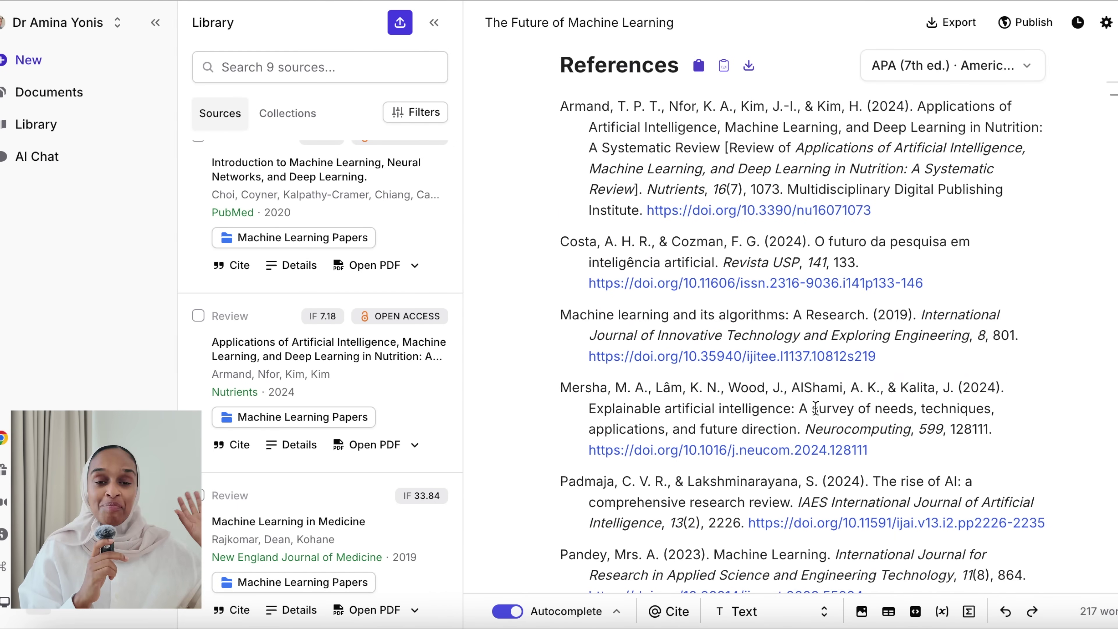
{"action": "left_click", "coordinate": [955, 67]}
{"action": "left_click", "coordinate": [943, 185]}
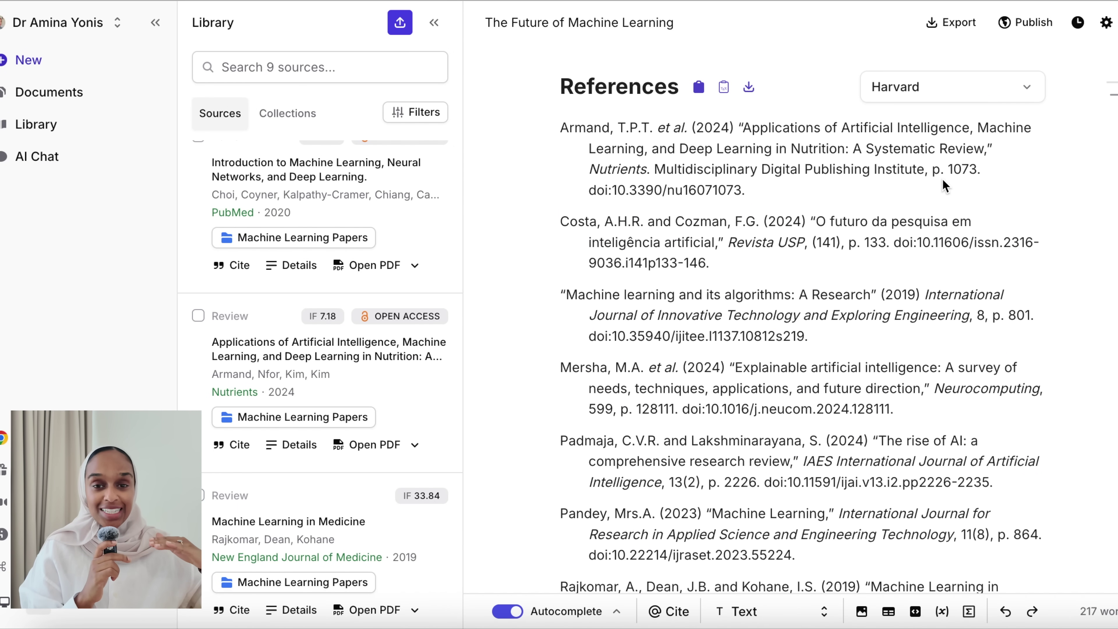
Step: Review the Harvard-formatted reference list to its end and check the other available citation styles
{"action": "scroll", "coordinate": [900, 404], "scroll_direction": "down", "scroll_amount": 5}
{"action": "scroll", "coordinate": [901, 405], "scroll_direction": "down", "scroll_amount": 3}
{"action": "scroll", "coordinate": [901, 404], "scroll_direction": "up", "scroll_amount": 5}
{"action": "left_click", "coordinate": [962, 104]}
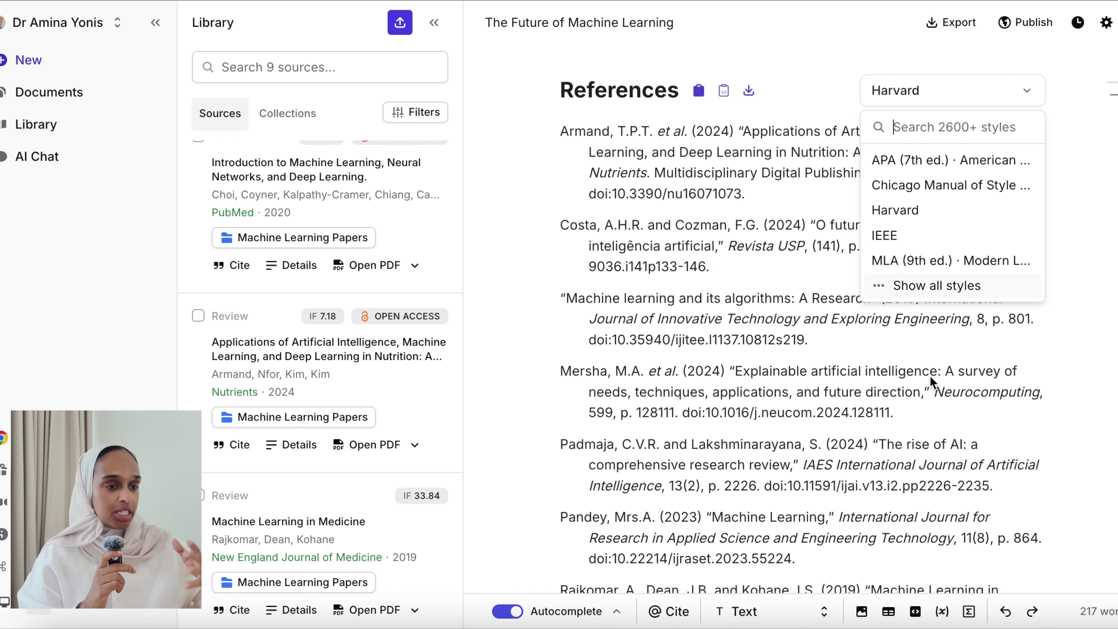
{"action": "left_click", "coordinate": [1078, 393]}
{"action": "scroll", "coordinate": [1079, 395], "scroll_direction": "down", "scroll_amount": 10}
{"action": "scroll", "coordinate": [1078, 395], "scroll_direction": "down", "scroll_amount": 5}
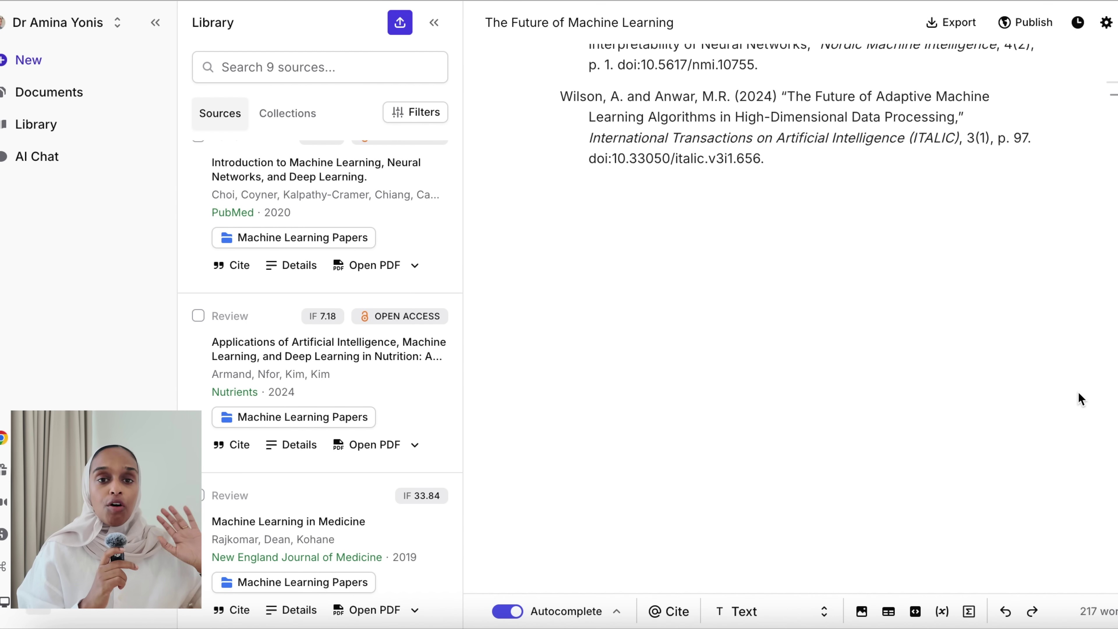
{"action": "scroll", "coordinate": [1078, 394], "scroll_direction": "up", "scroll_amount": 10}
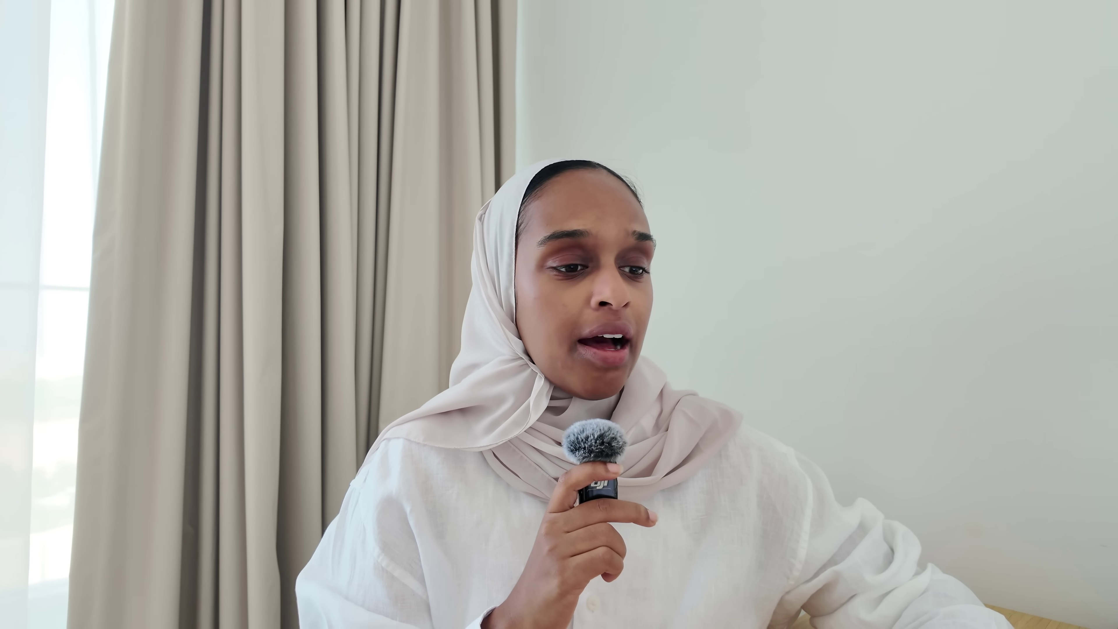